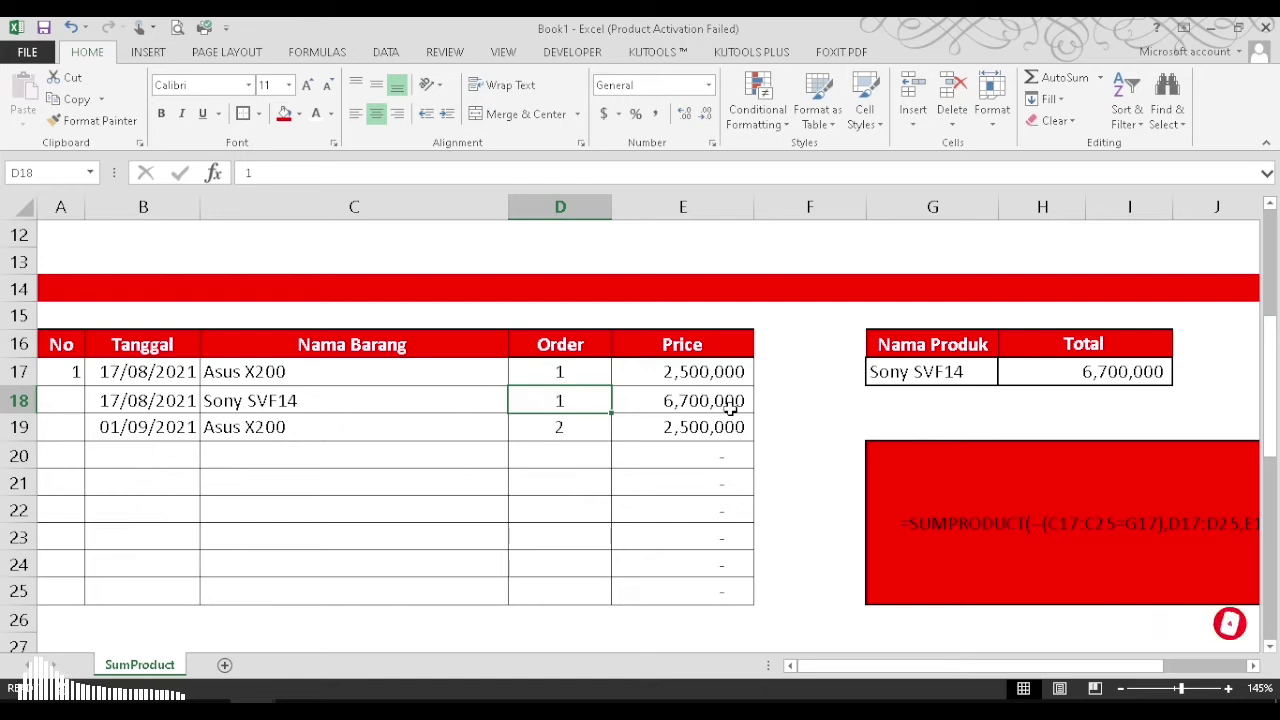
Step: Choose Asus X200 as the product in G17 of the totals table
left_click_drag(728, 405, 580, 403)
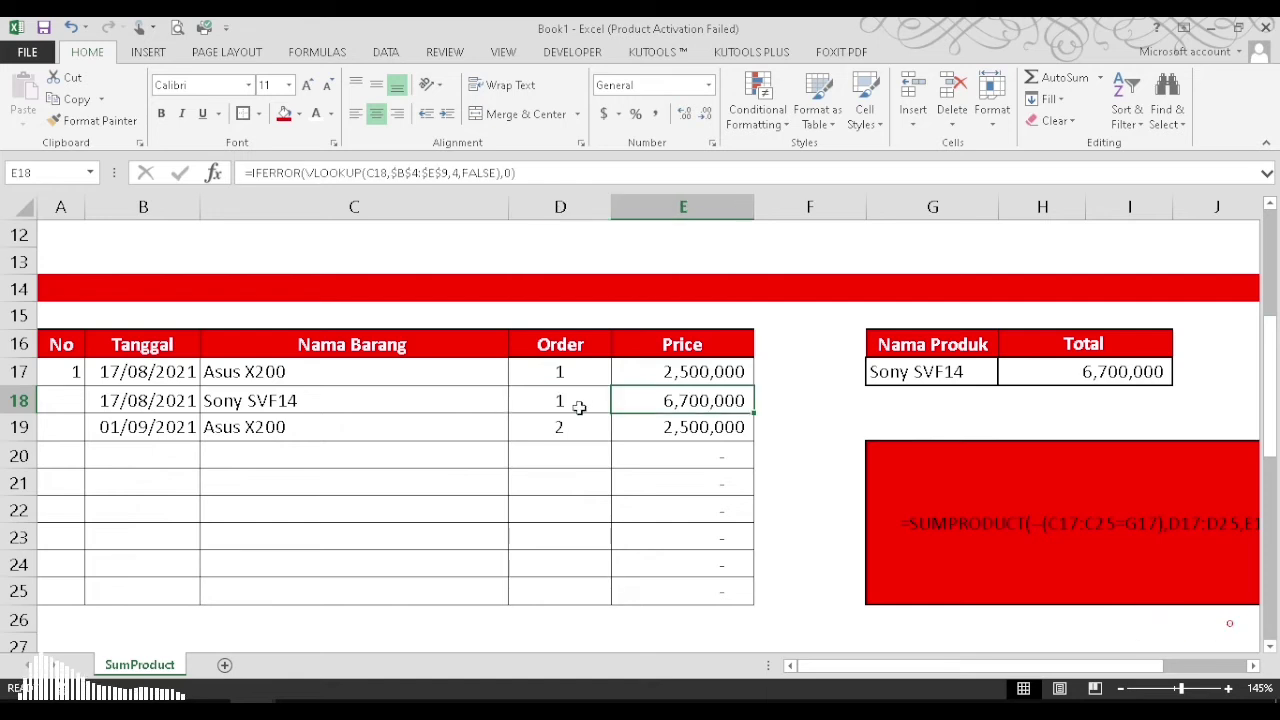
left_click(1095, 378)
left_click(973, 368)
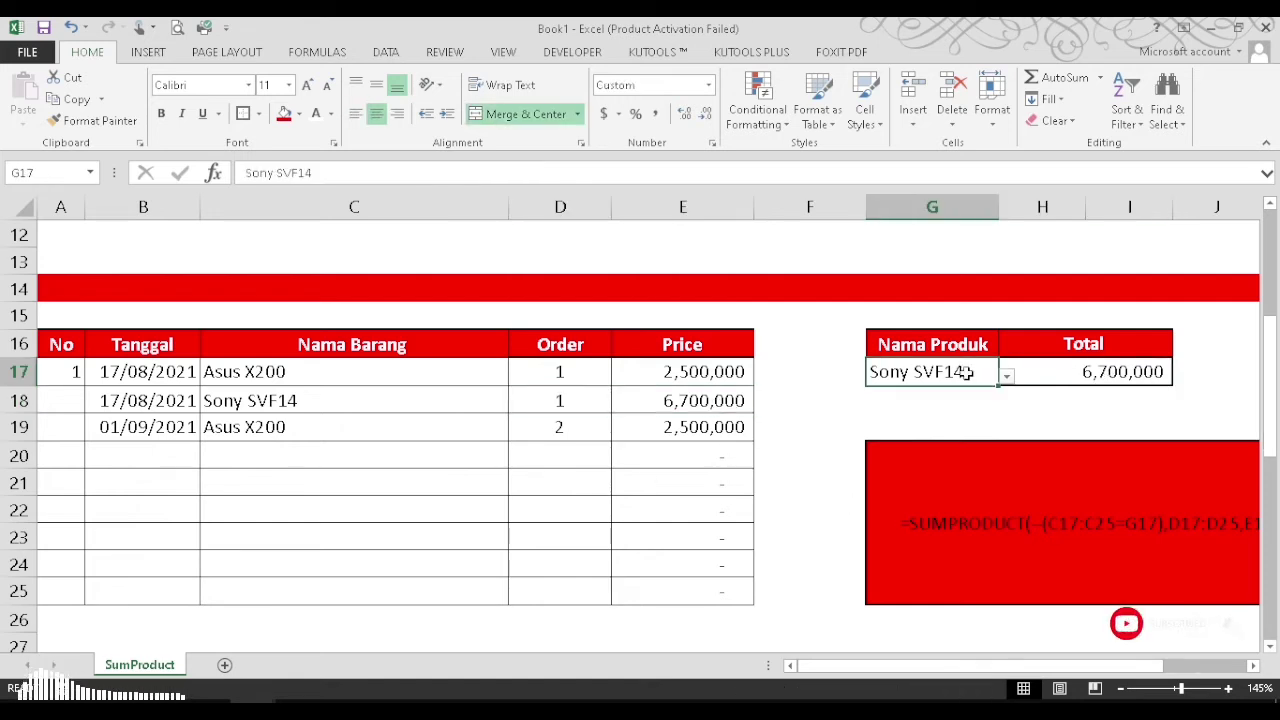
left_click(1006, 377)
left_click(979, 397)
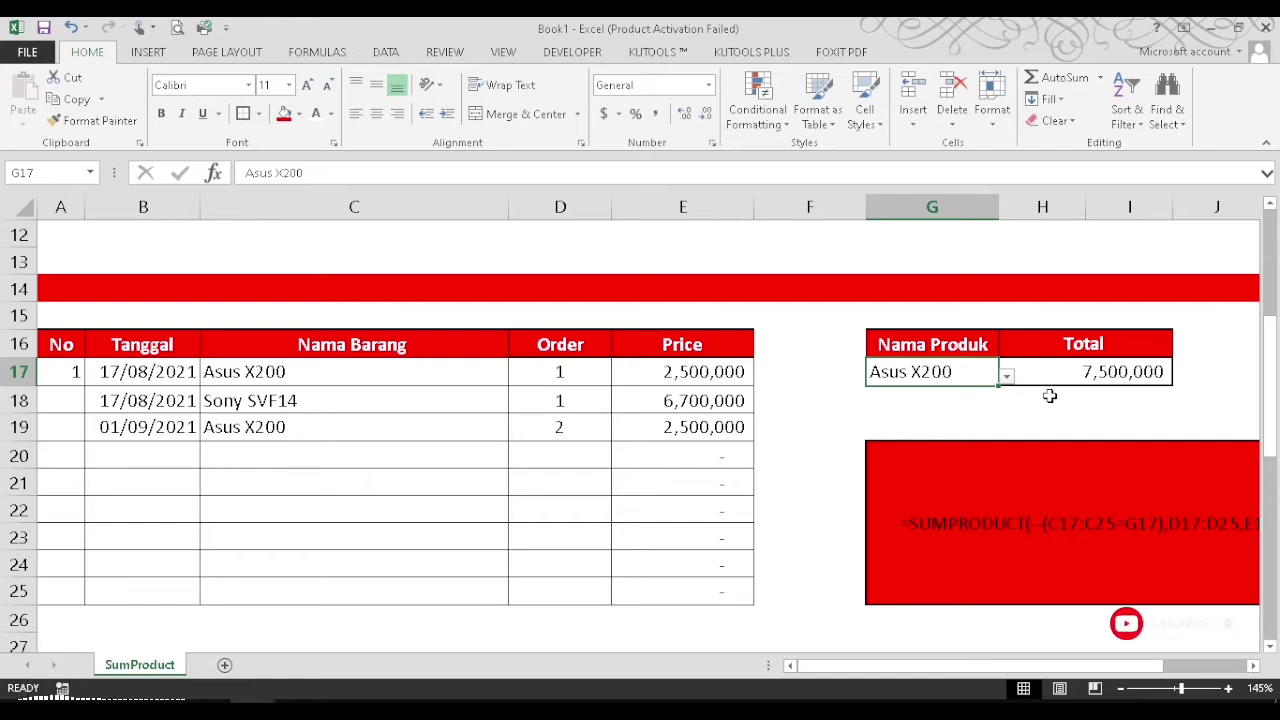
Step: Examine the product names in B4:B9 and the Nama Barang drop-down cell C17 that offers them
left_click(388, 370)
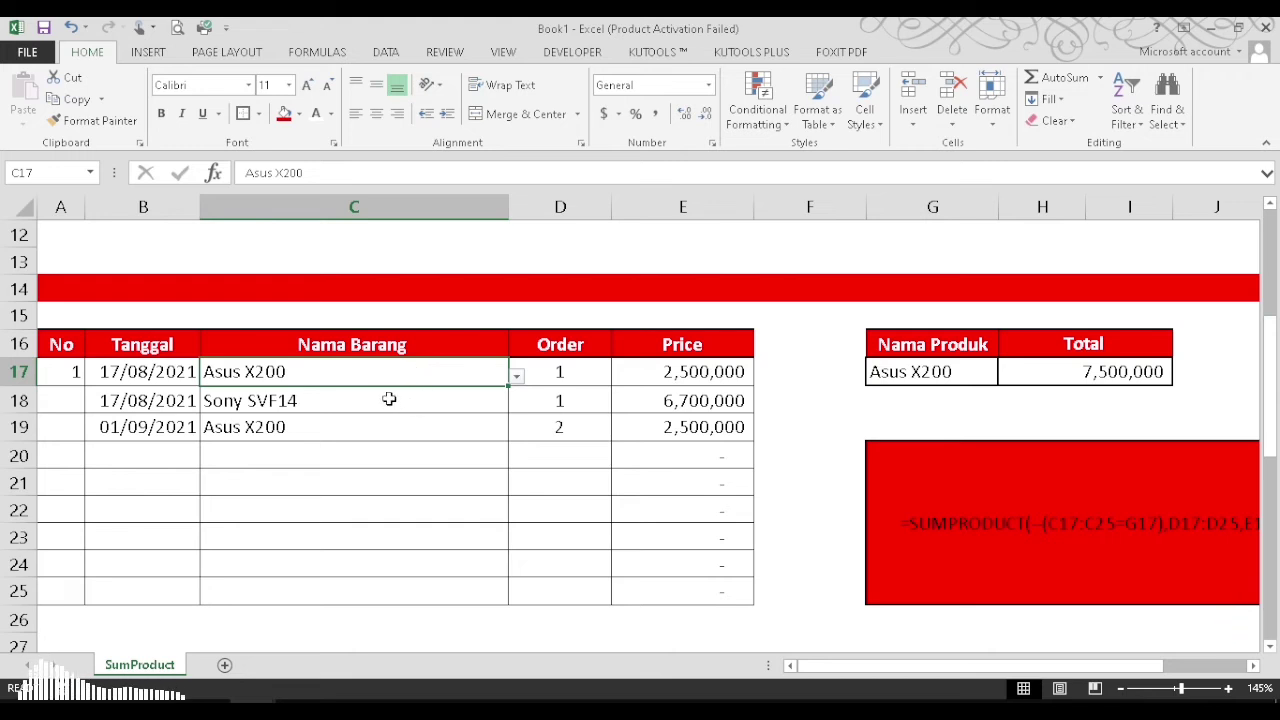
scroll(389, 400, "up", 4)
left_click_drag(212, 357, 223, 531)
scroll(223, 531, "down", 5)
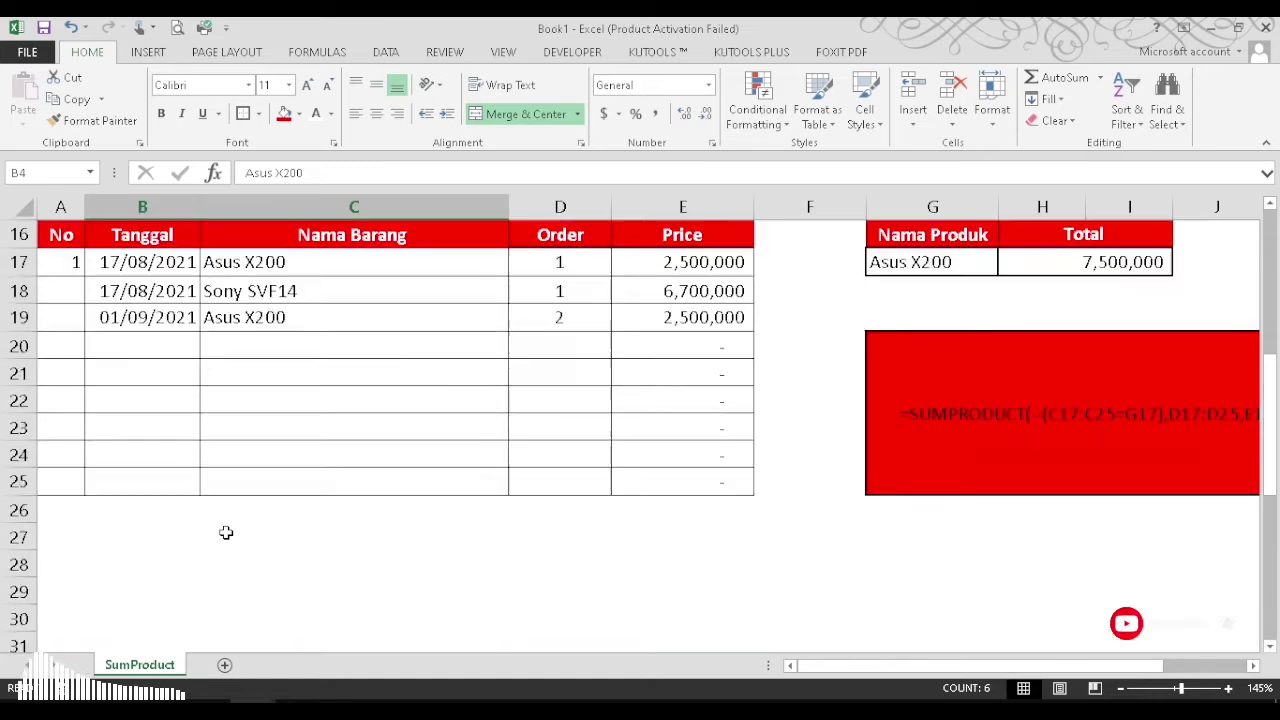
scroll(226, 533, "up", 1)
left_click(338, 355)
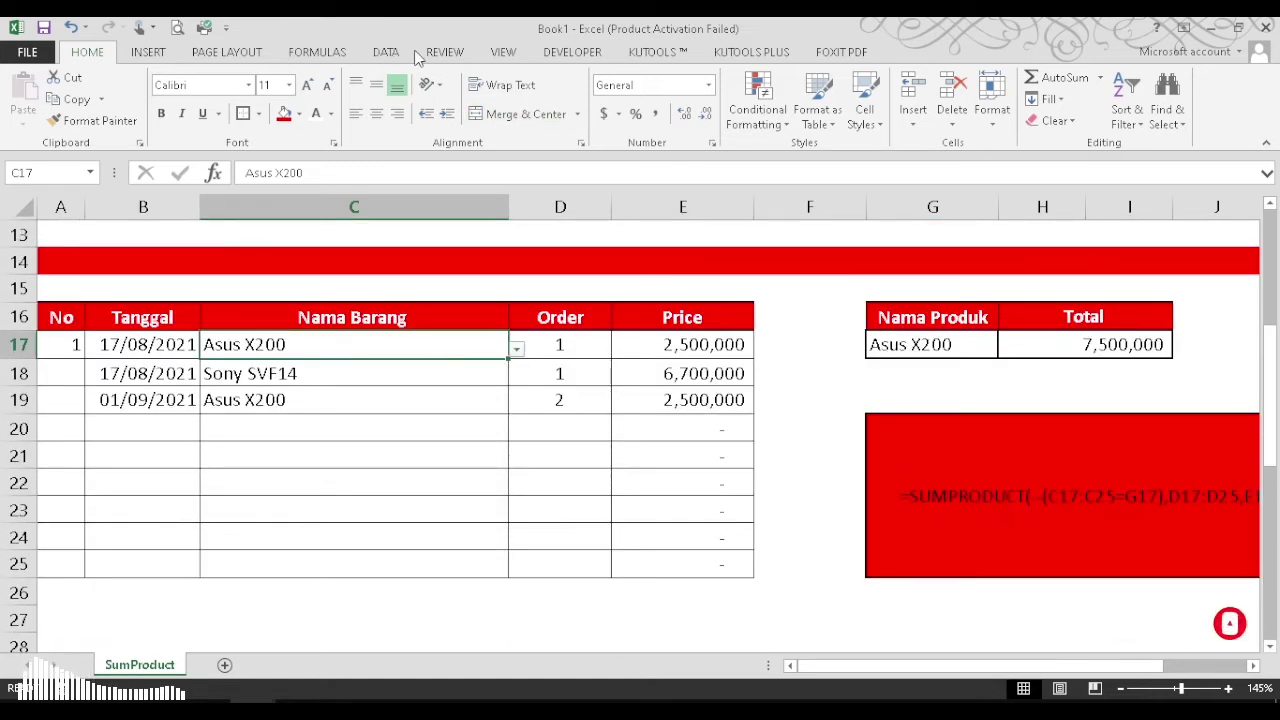
left_click(376, 55)
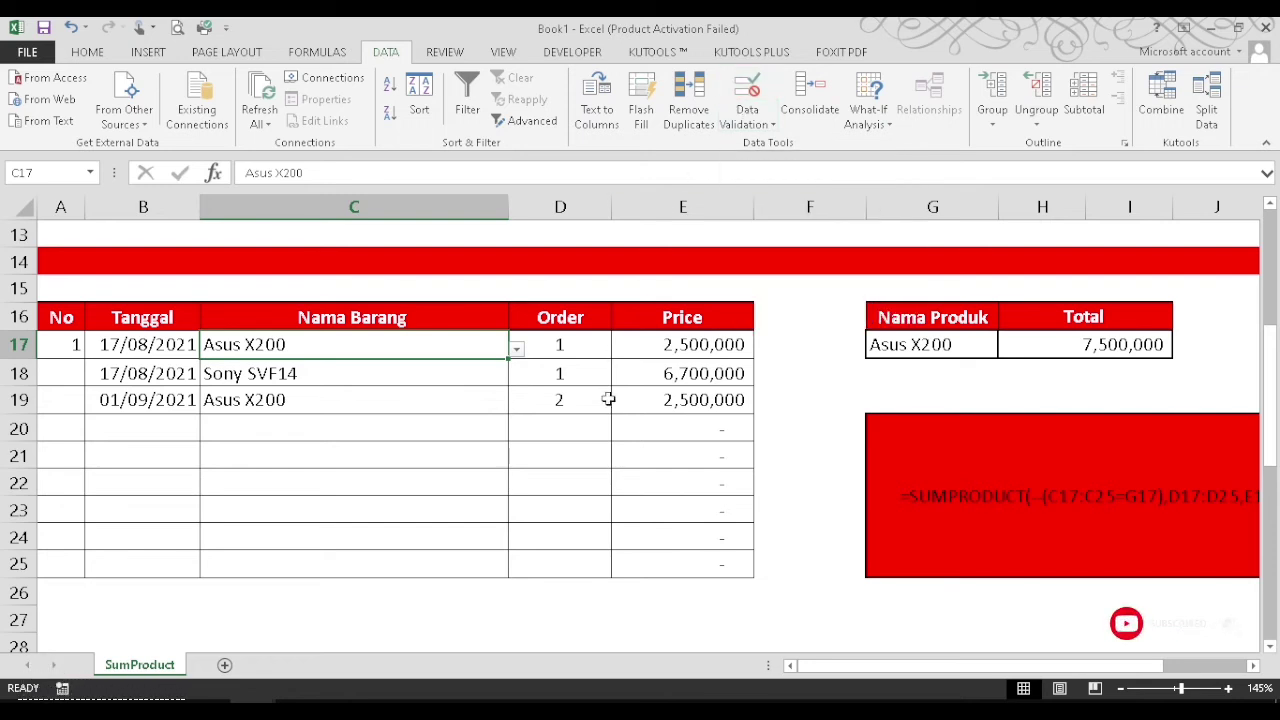
Step: Examine the VLOOKUP price formula in E17 against the price table above and the product and order cells in row 17
left_click(651, 372)
left_click(665, 345)
scroll(568, 469, "up", 4)
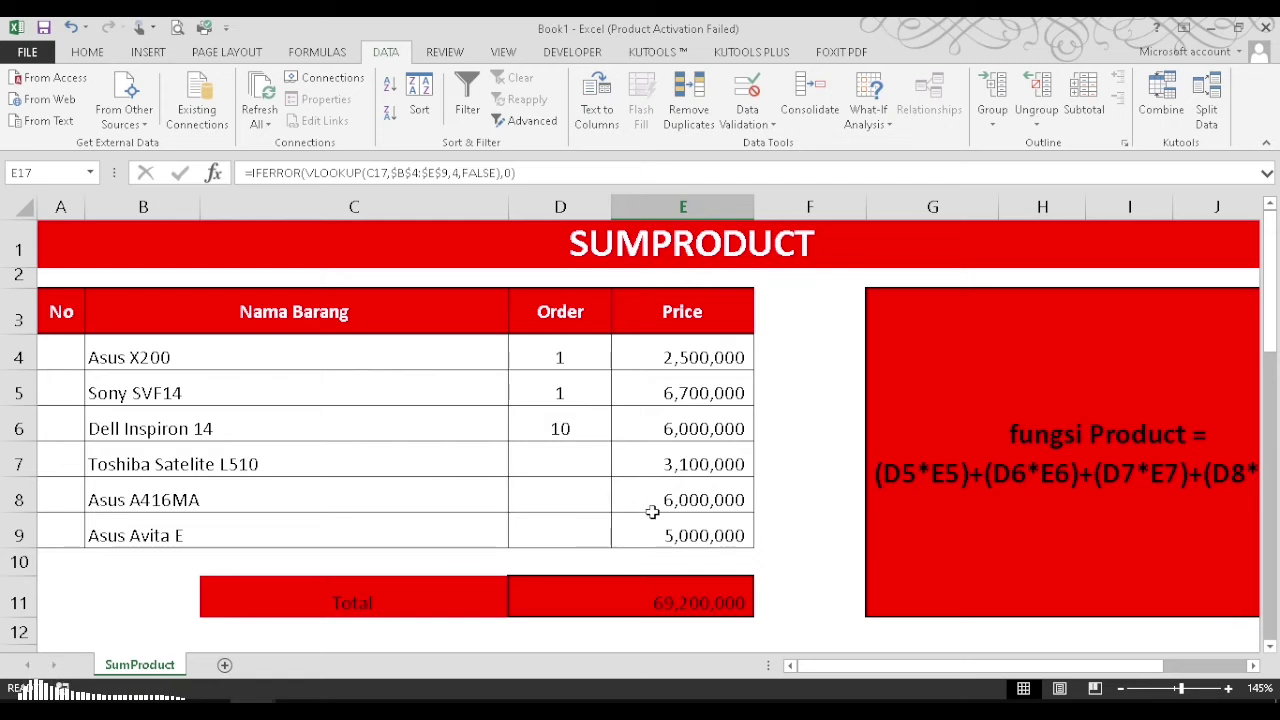
scroll(655, 513, "down", 4)
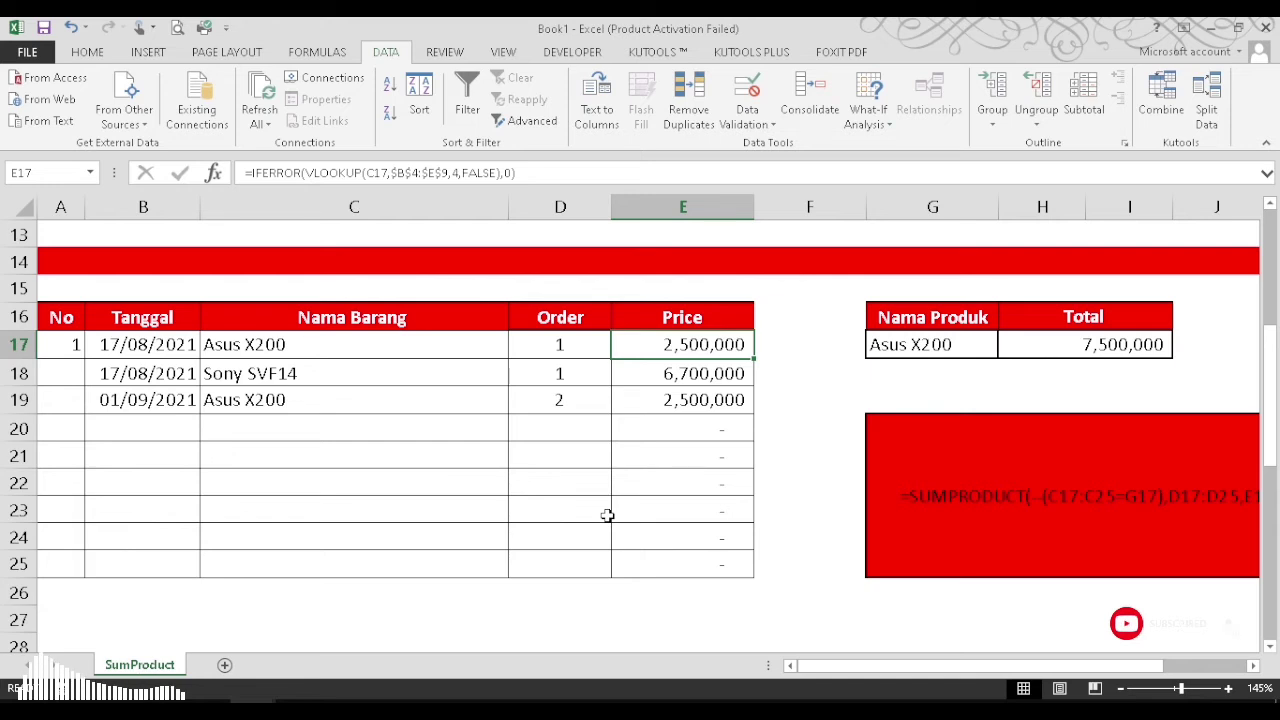
left_click(297, 353)
left_click(720, 344)
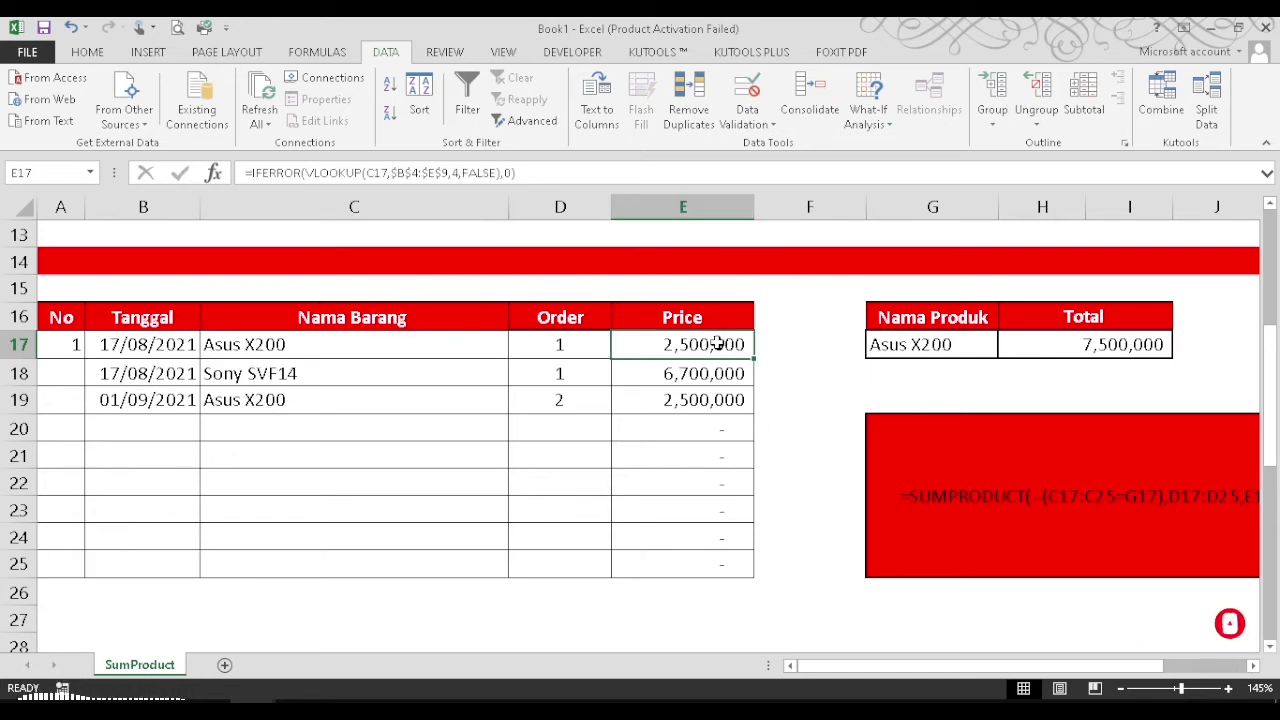
left_click(580, 346)
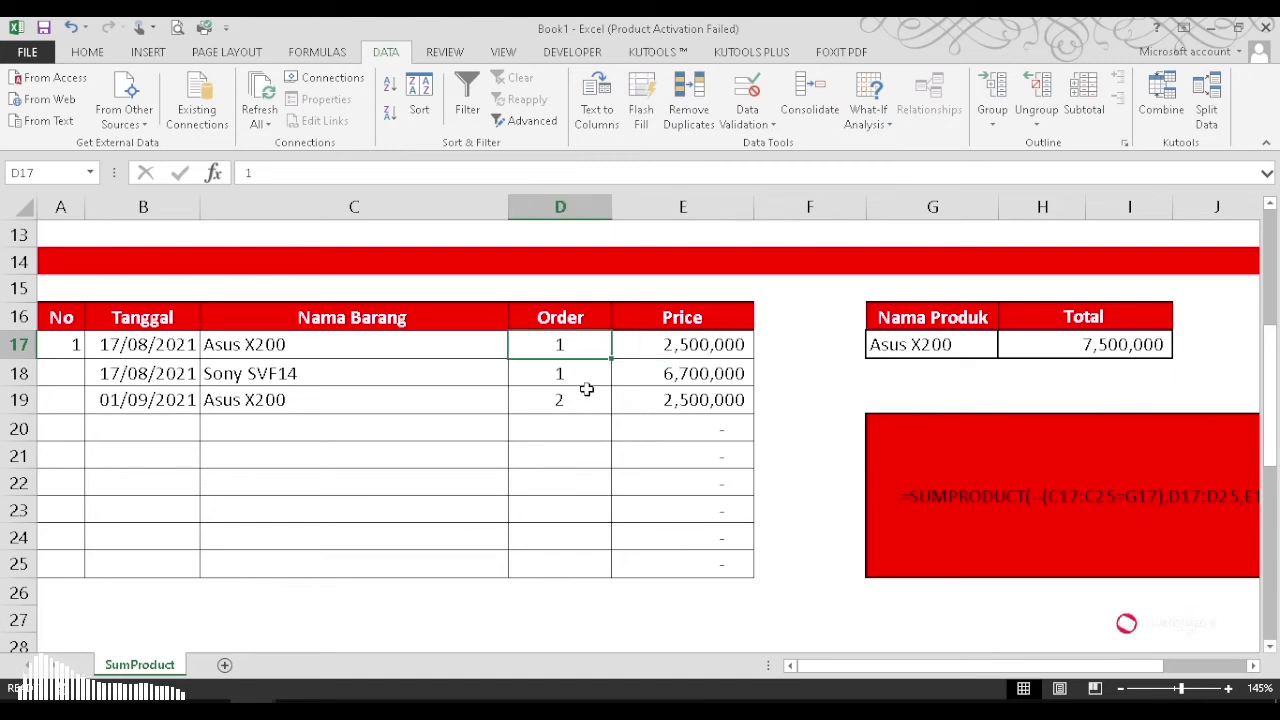
left_click(558, 474)
Step: Add an order in row 20 with the date 10/12, the product Sony SVF14 and an order quantity of 5
left_click(144, 431)
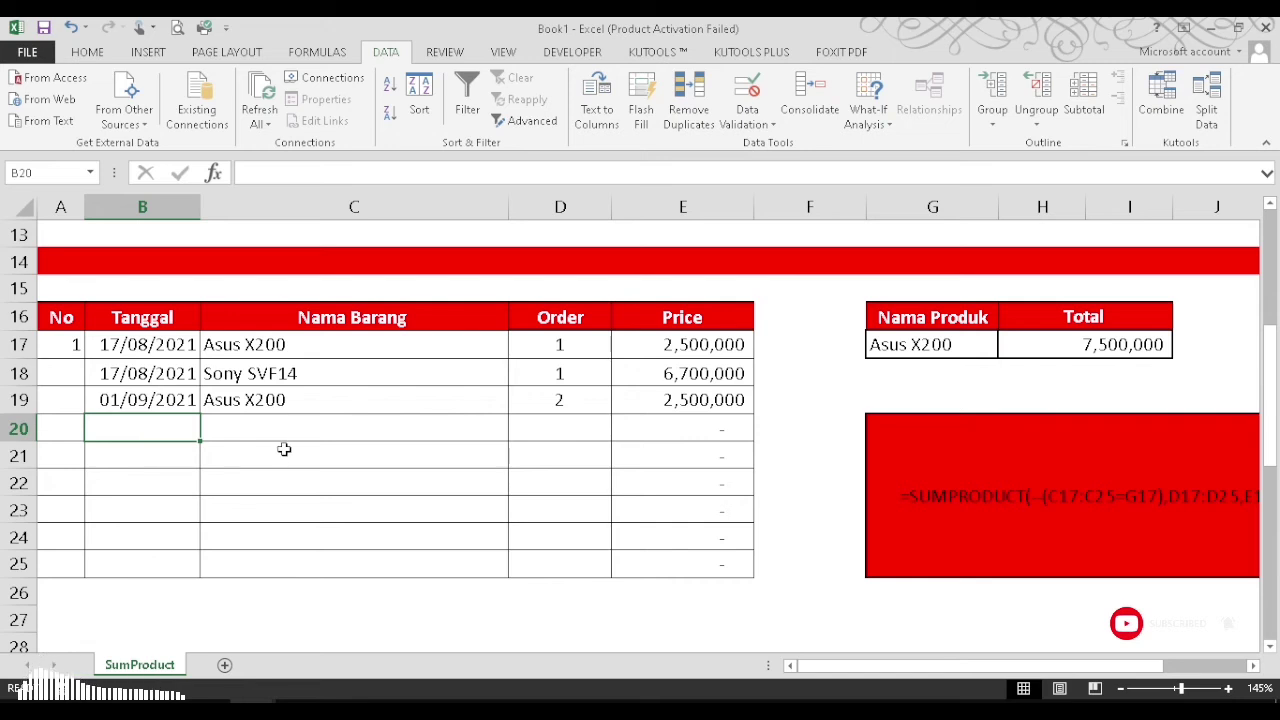
type("1")
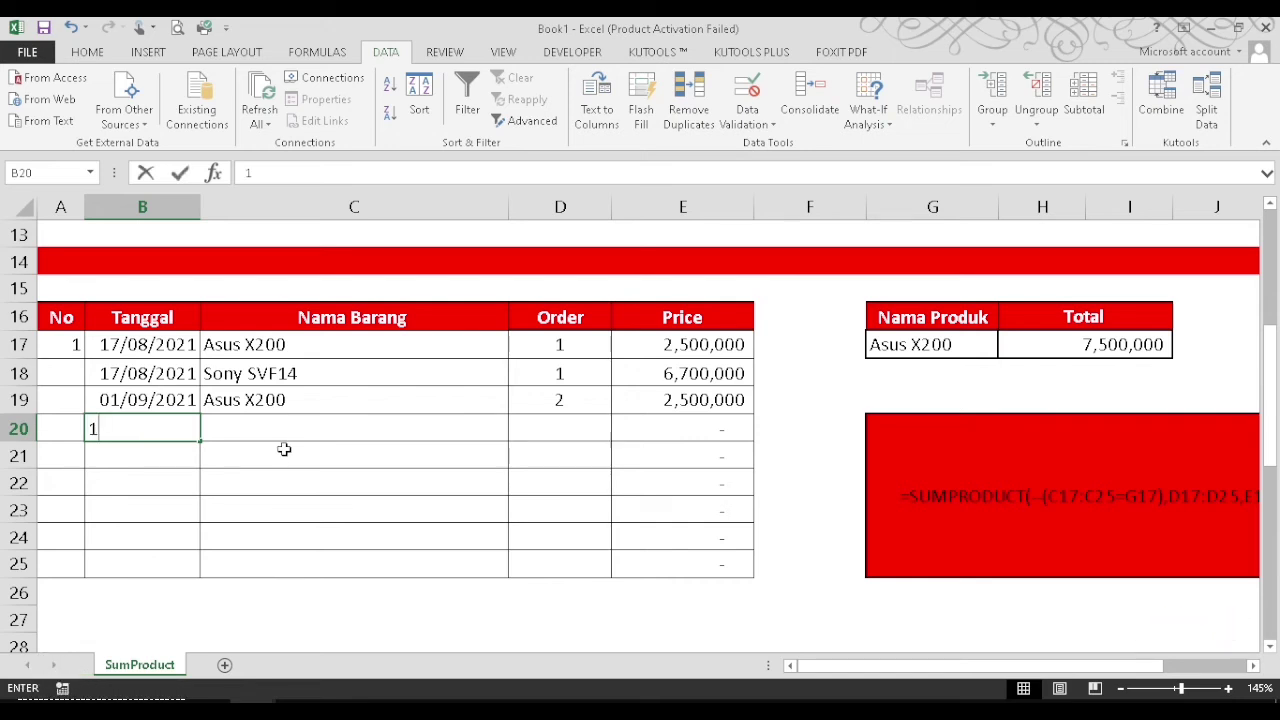
type("0/12")
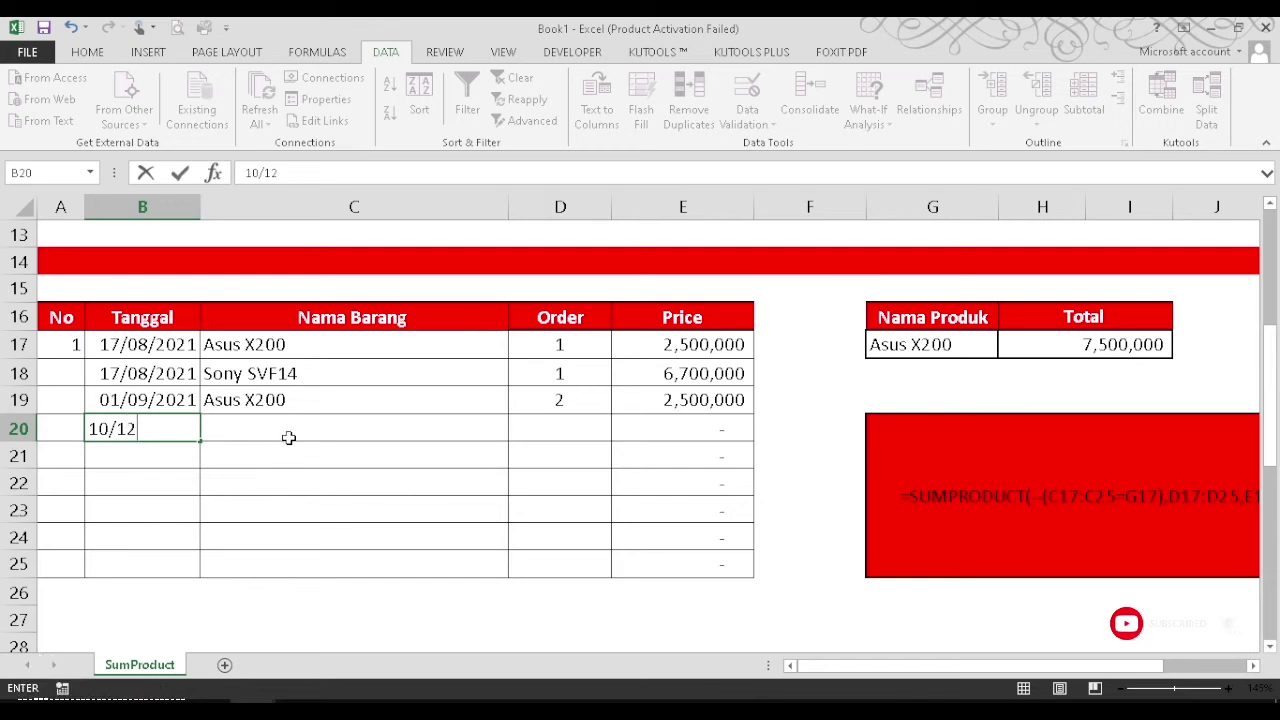
left_click(288, 437)
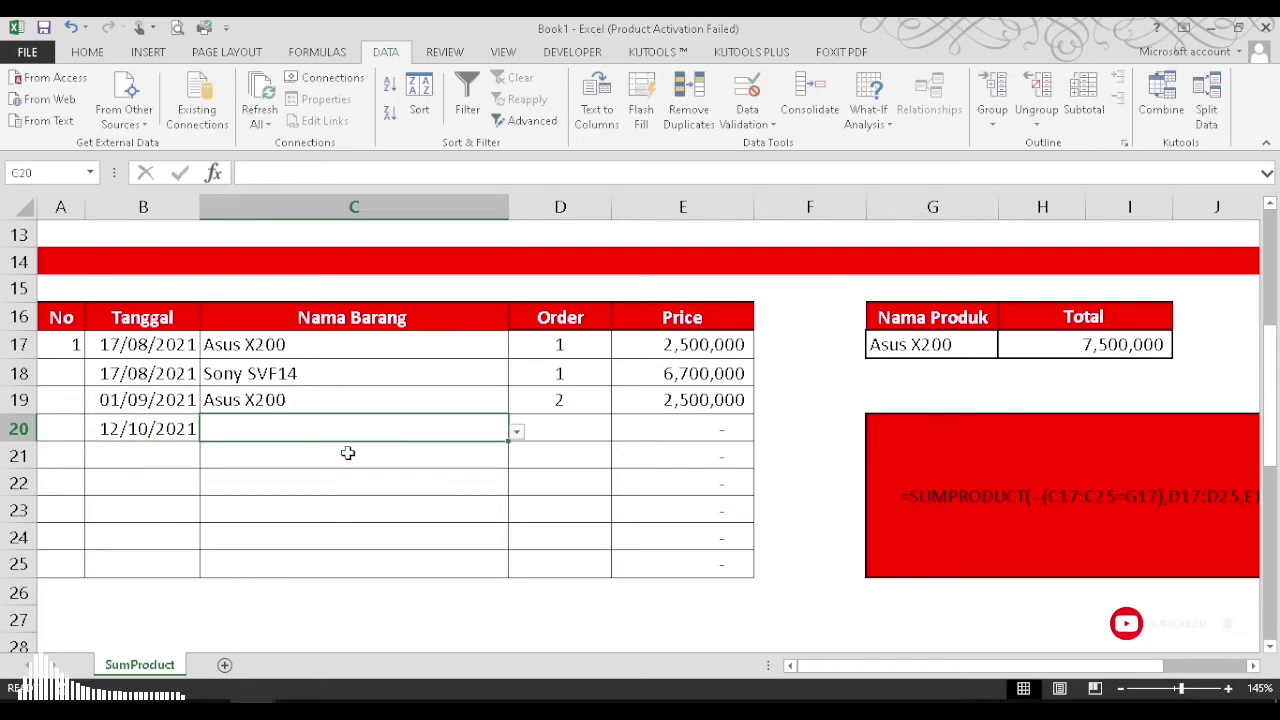
left_click(516, 433)
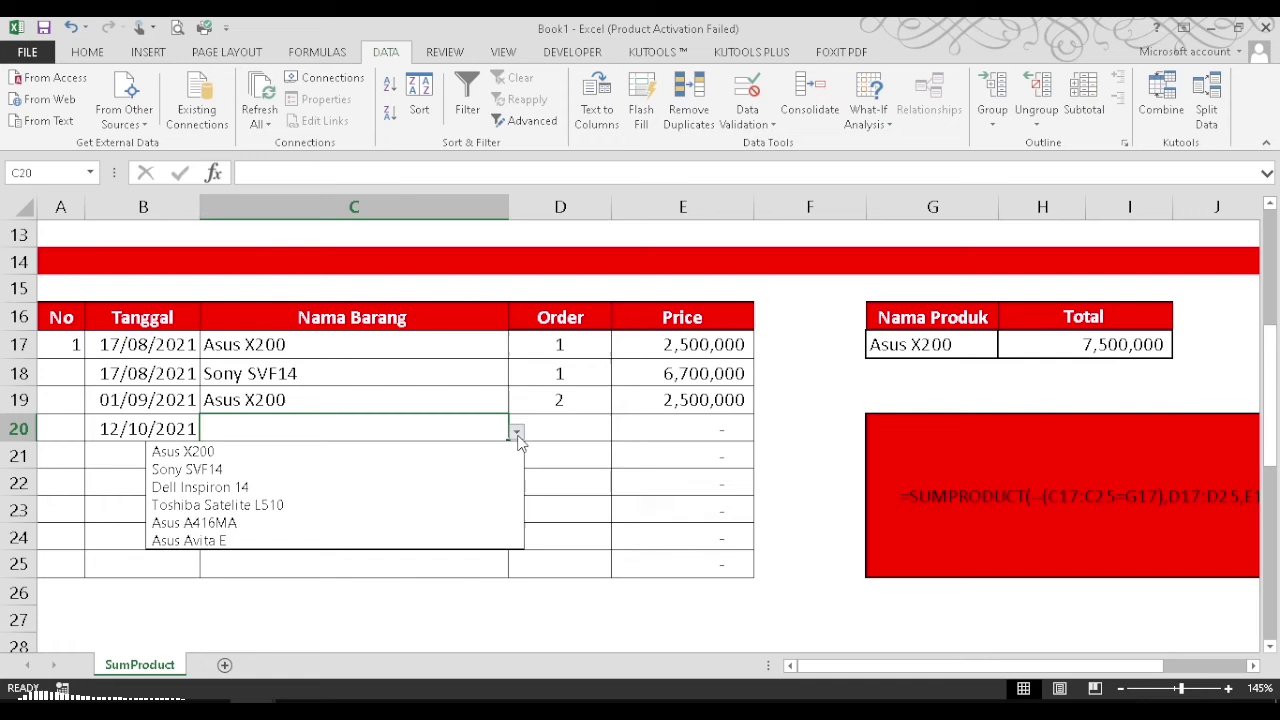
left_click(403, 470)
left_click(556, 430)
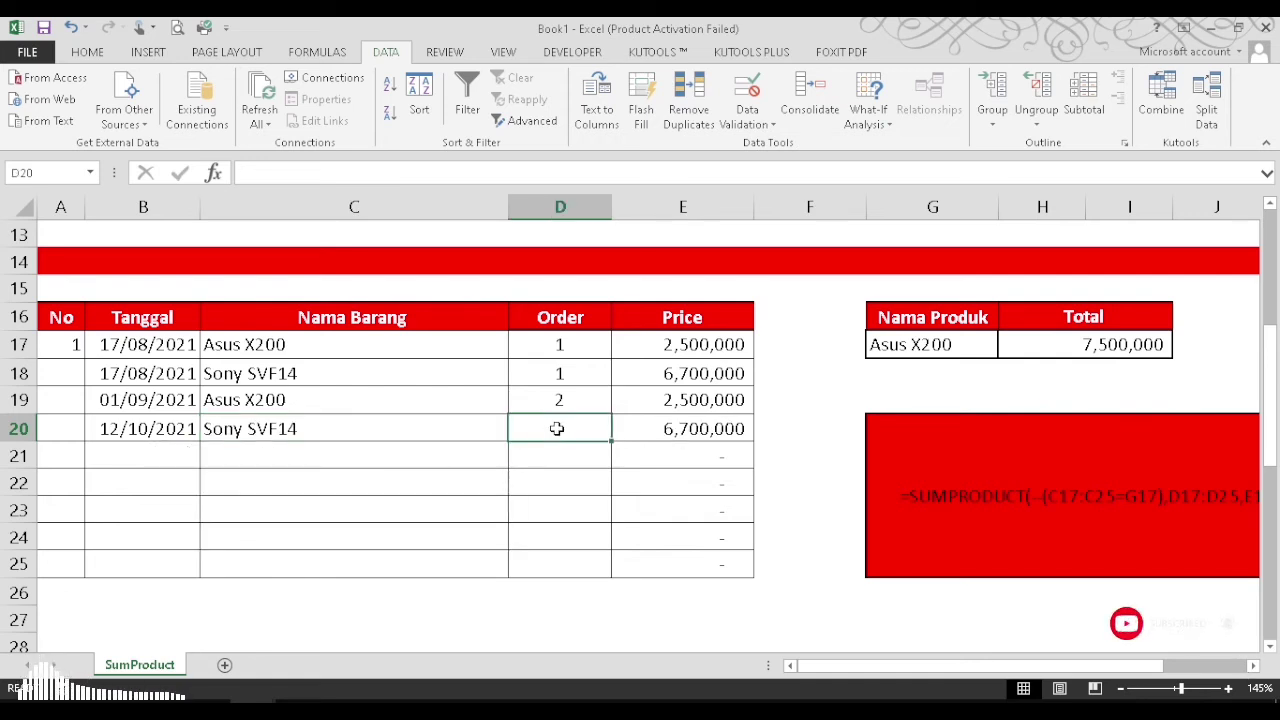
type("5")
key("Return")
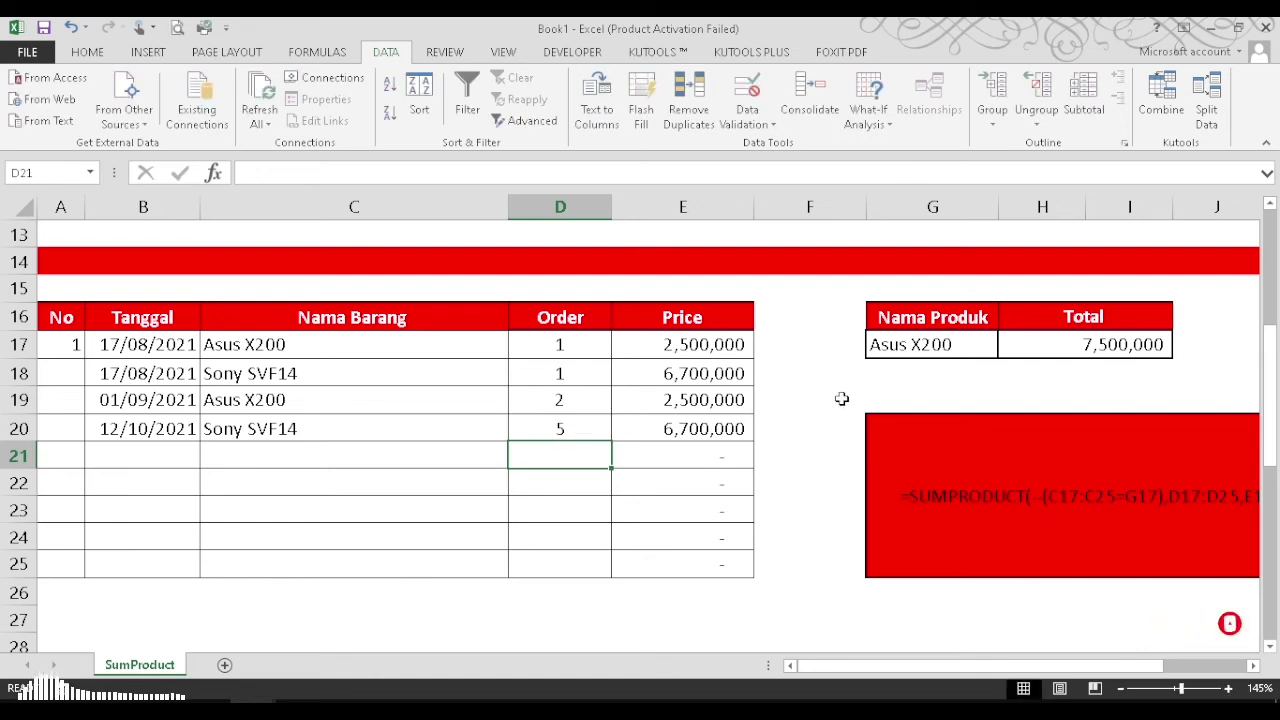
Step: Set the product in G17 of the totals table to Sony SVF14
left_click(972, 344)
left_click(1006, 350)
left_click(805, 399)
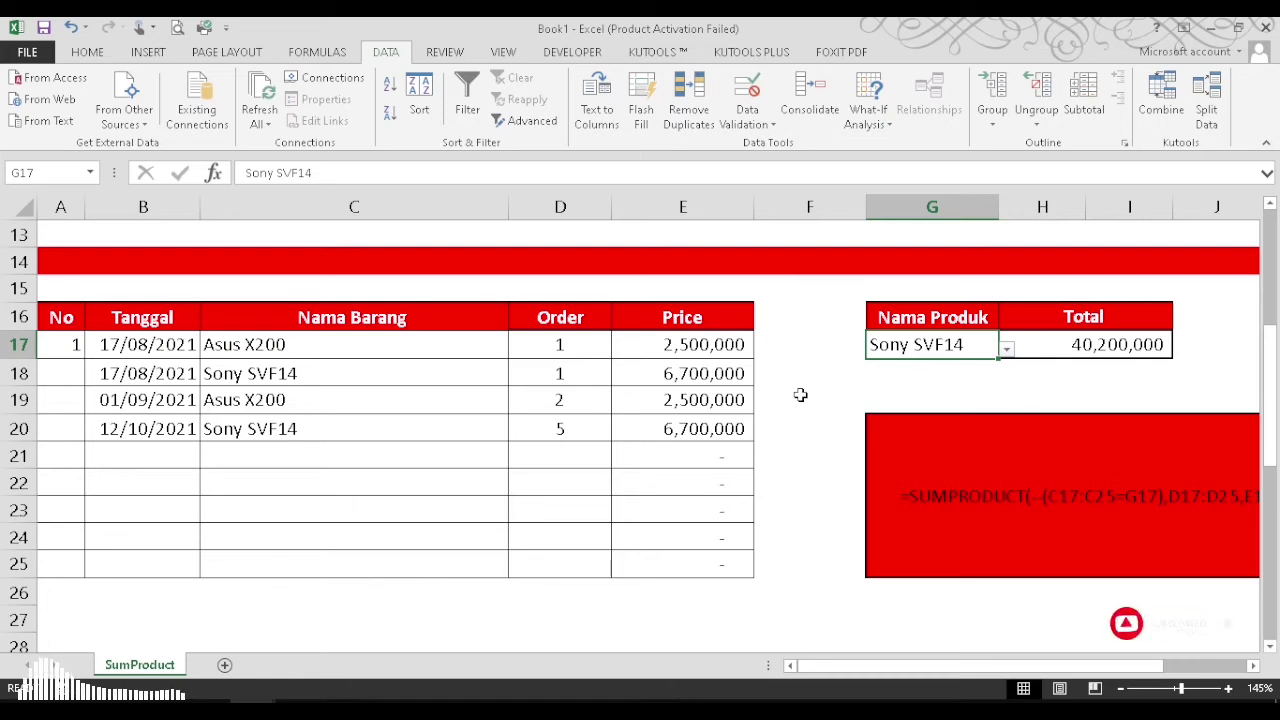
Step: Examine the price formulas in E17 and E18, the SUMPRODUCT formula in H17 and the FORMULATEXT cell below it
left_click(653, 340)
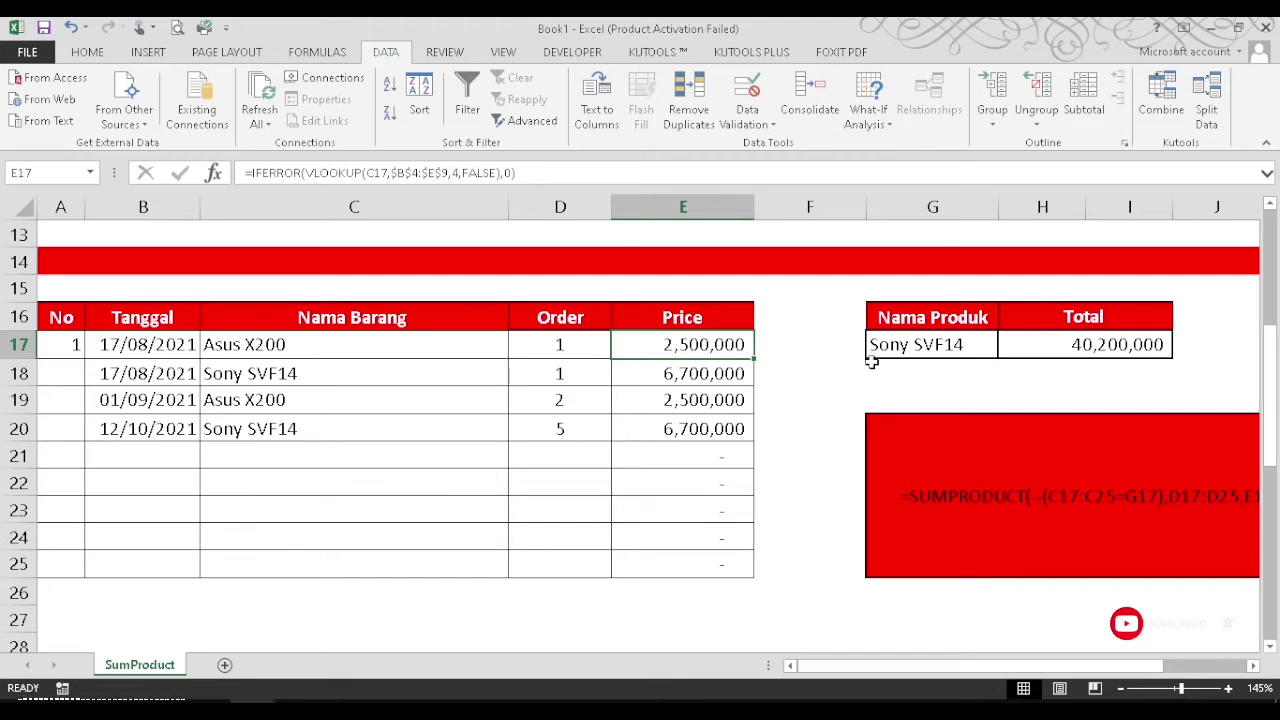
left_click(778, 343)
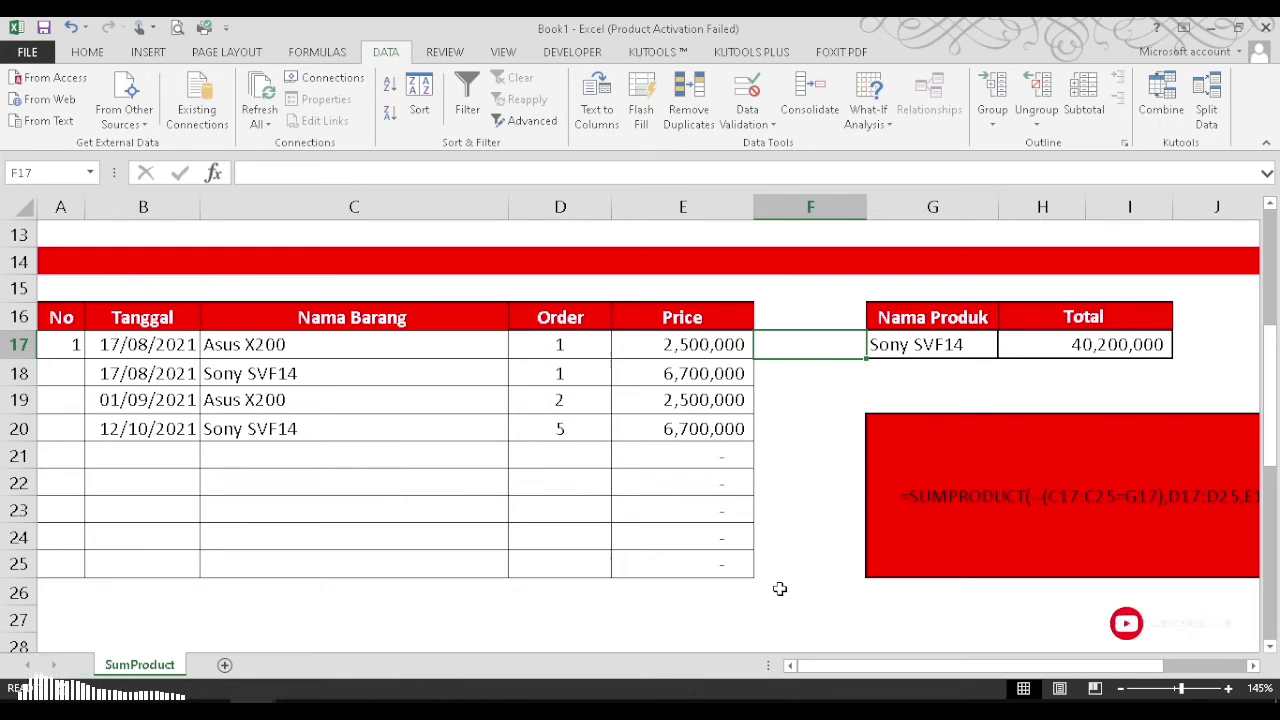
left_click(675, 371)
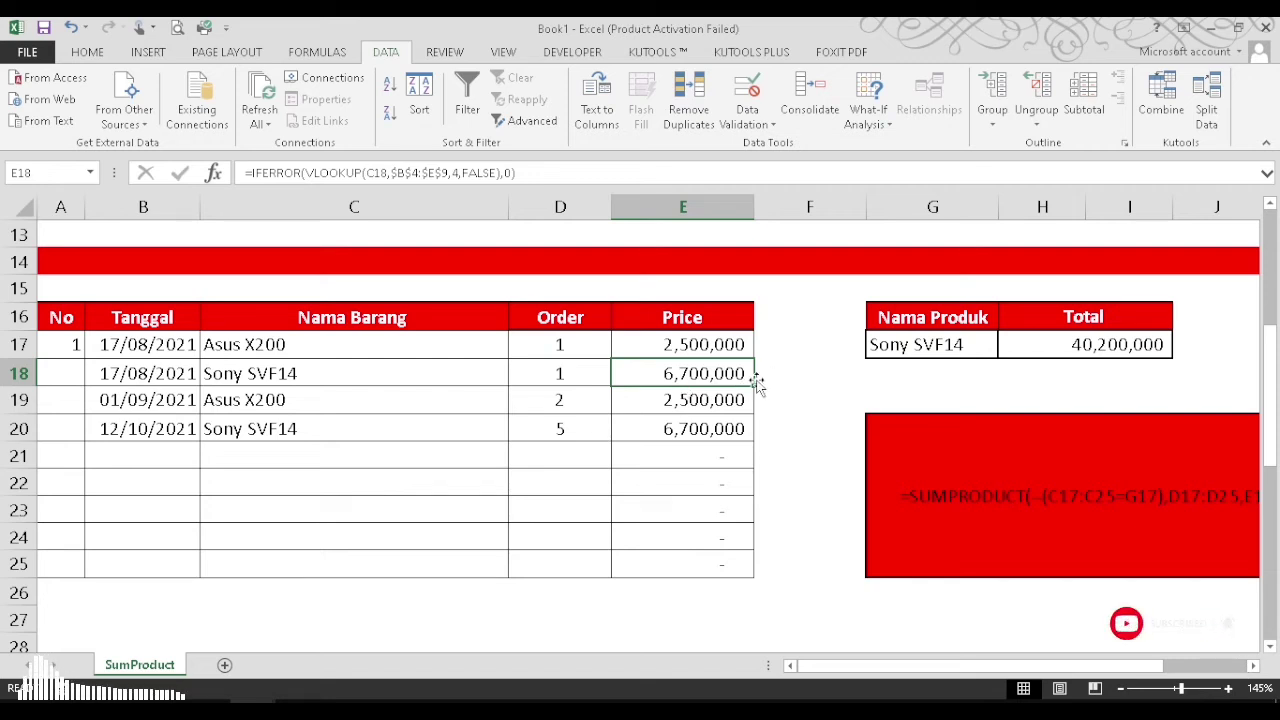
left_click(1147, 360)
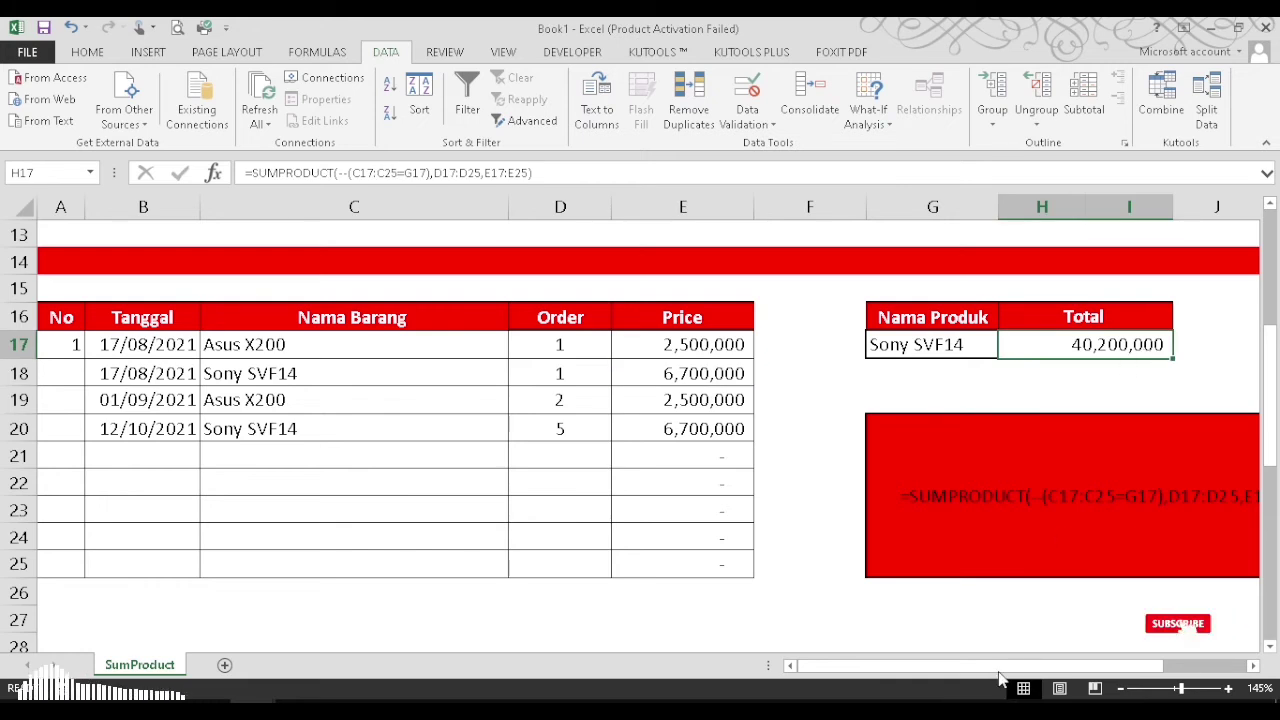
left_click_drag(1000, 672, 1094, 678)
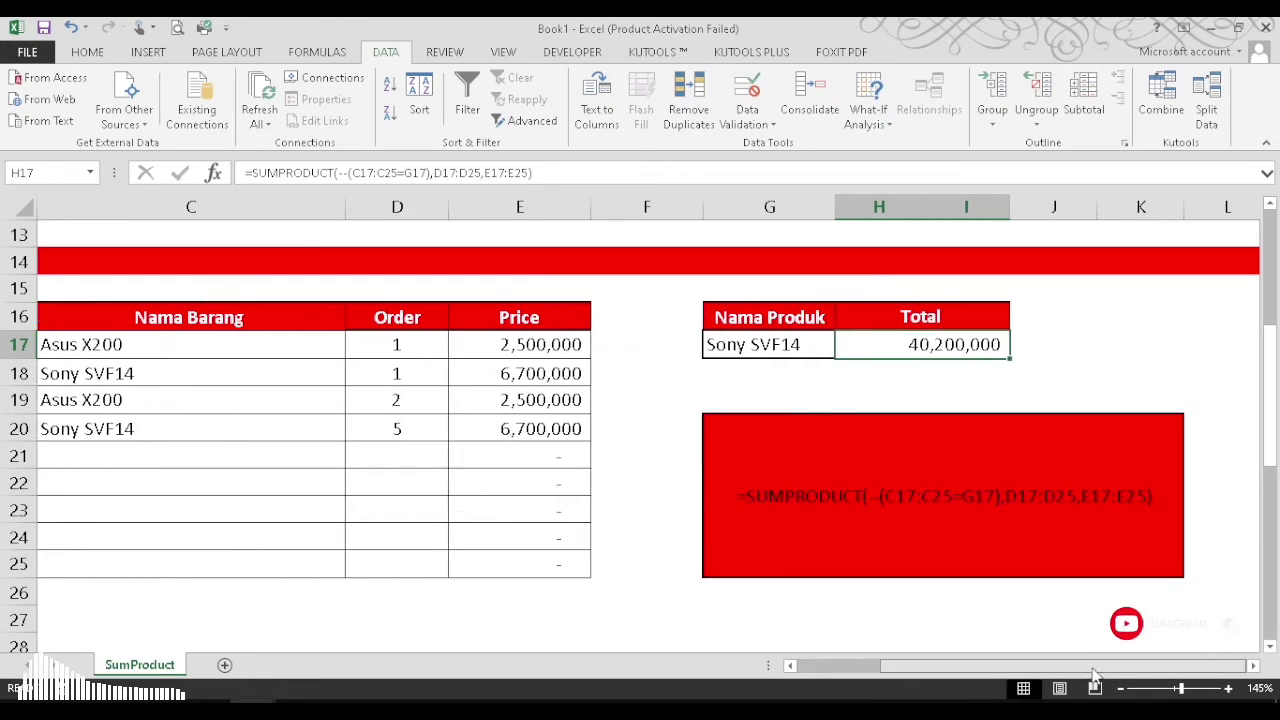
double_click(971, 491)
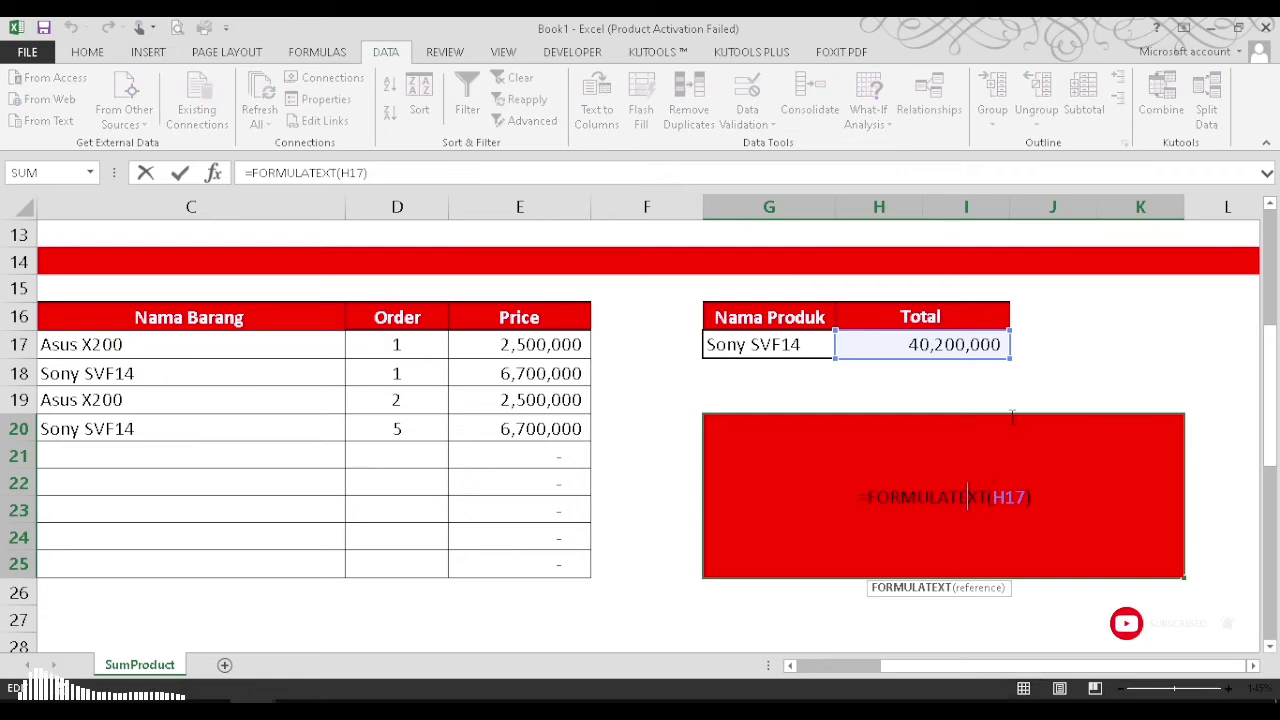
key("Return")
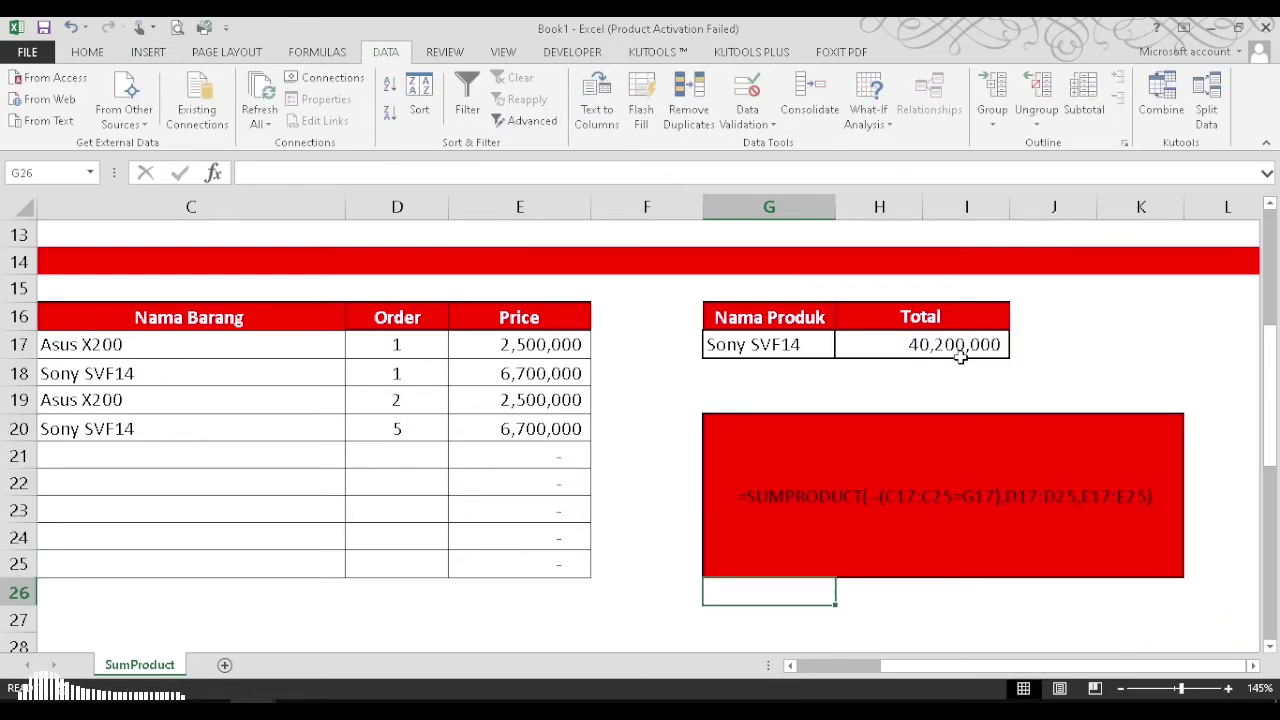
left_click(957, 344)
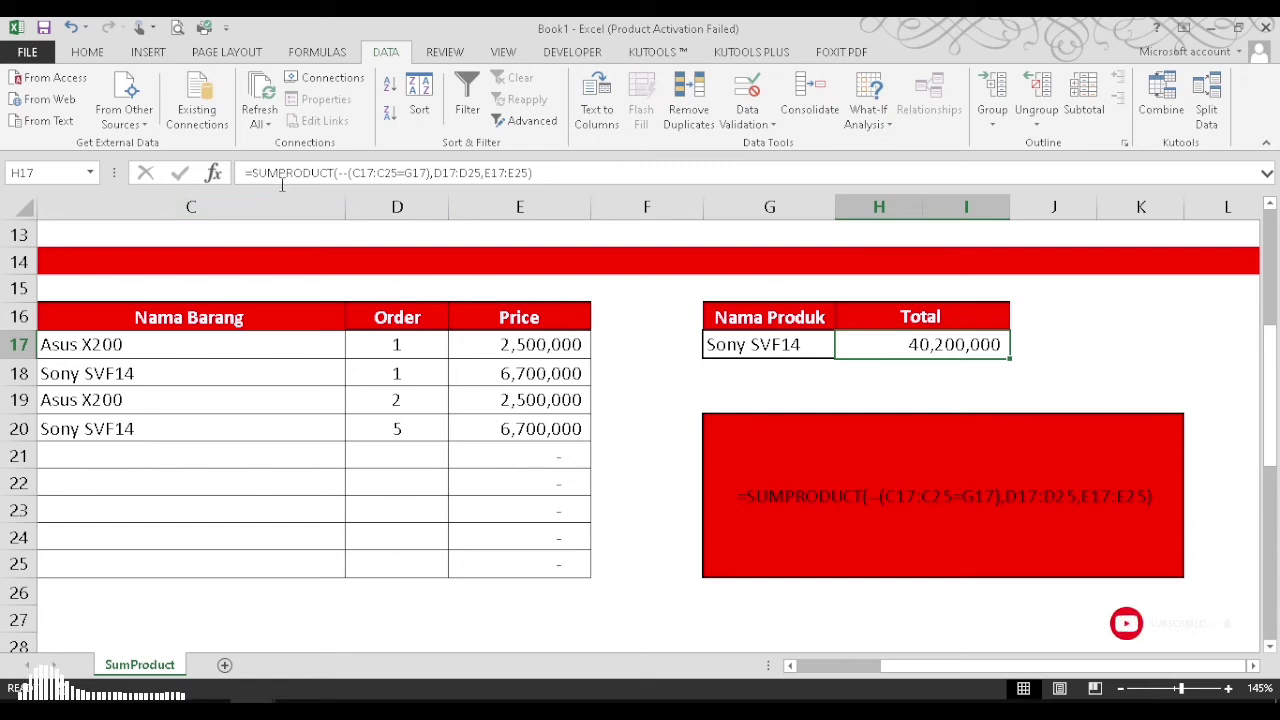
double_click(955, 344)
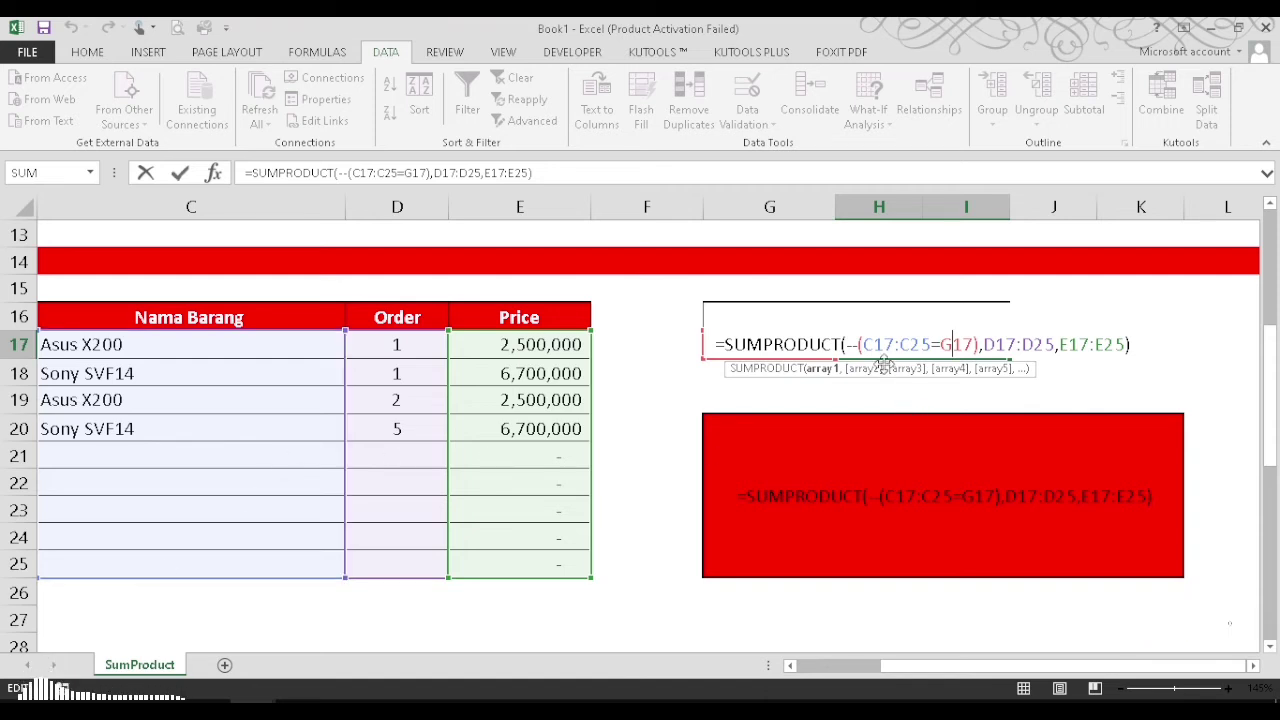
key("ctrl+Return")
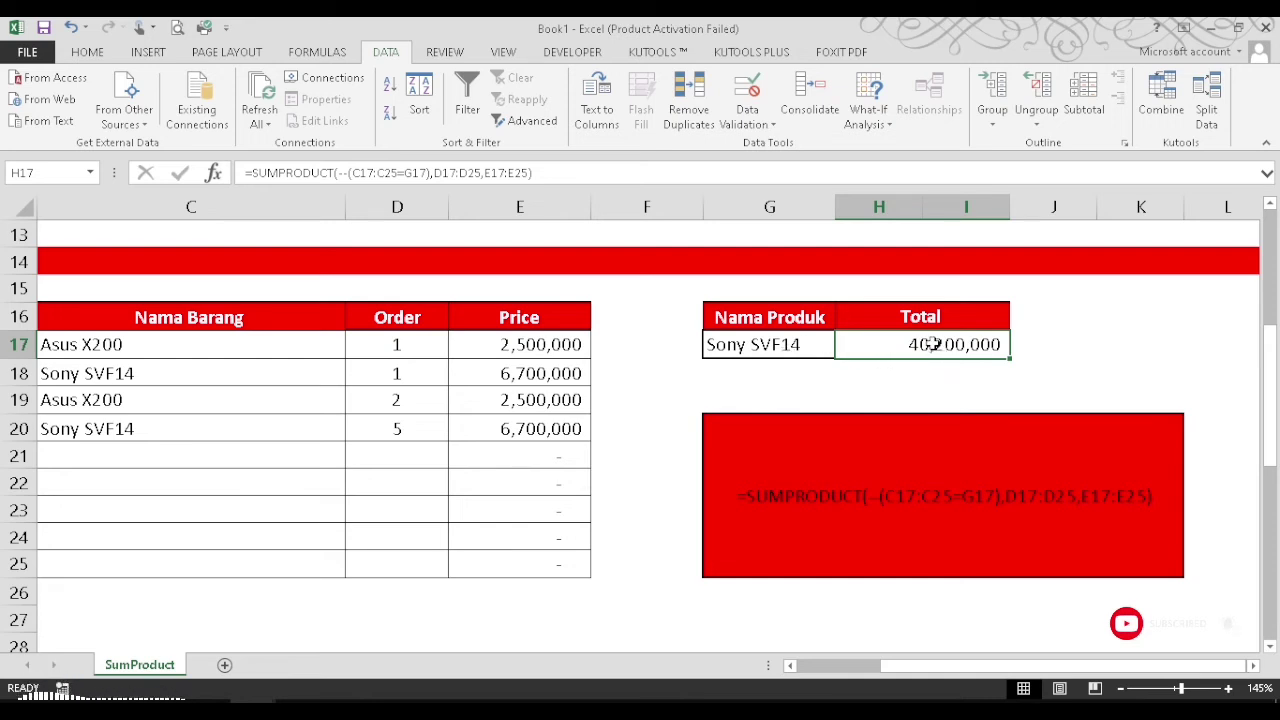
Step: Replace the total in H17 with a new SUMPRODUCT formula whose first array is the product condition --(C17:C25=G17)
key("Delete")
type("=")
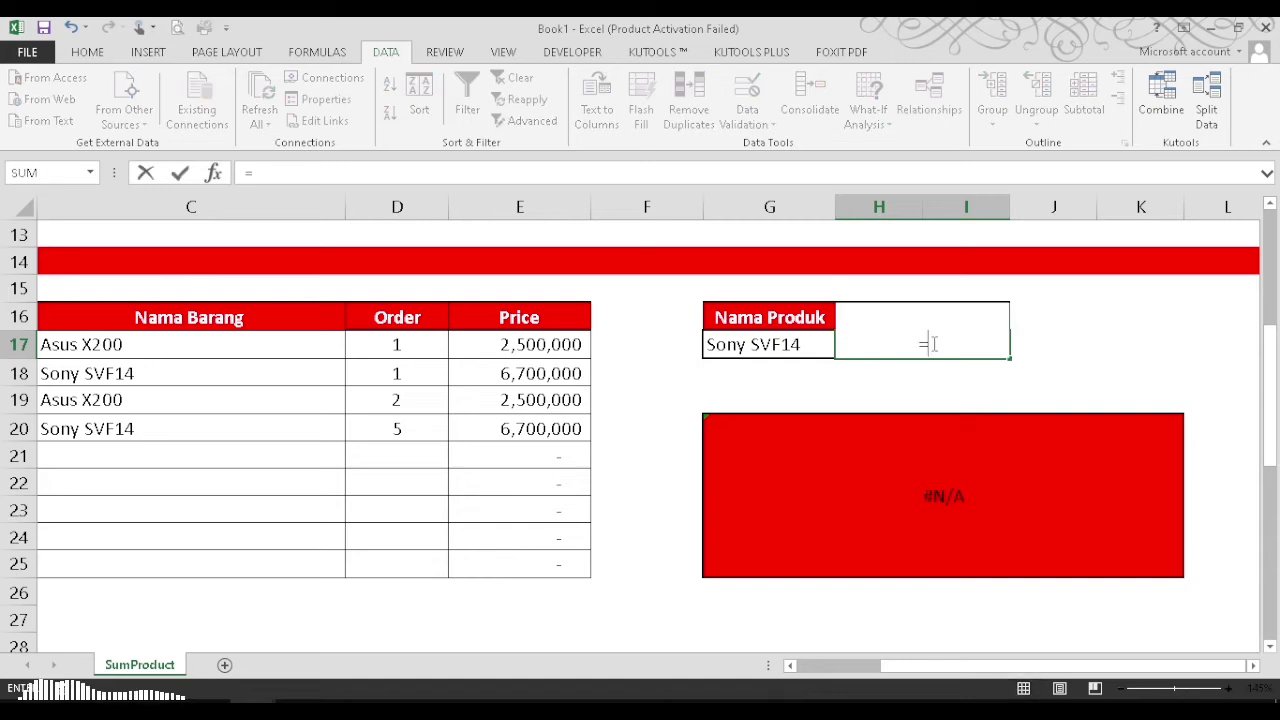
type("sum")
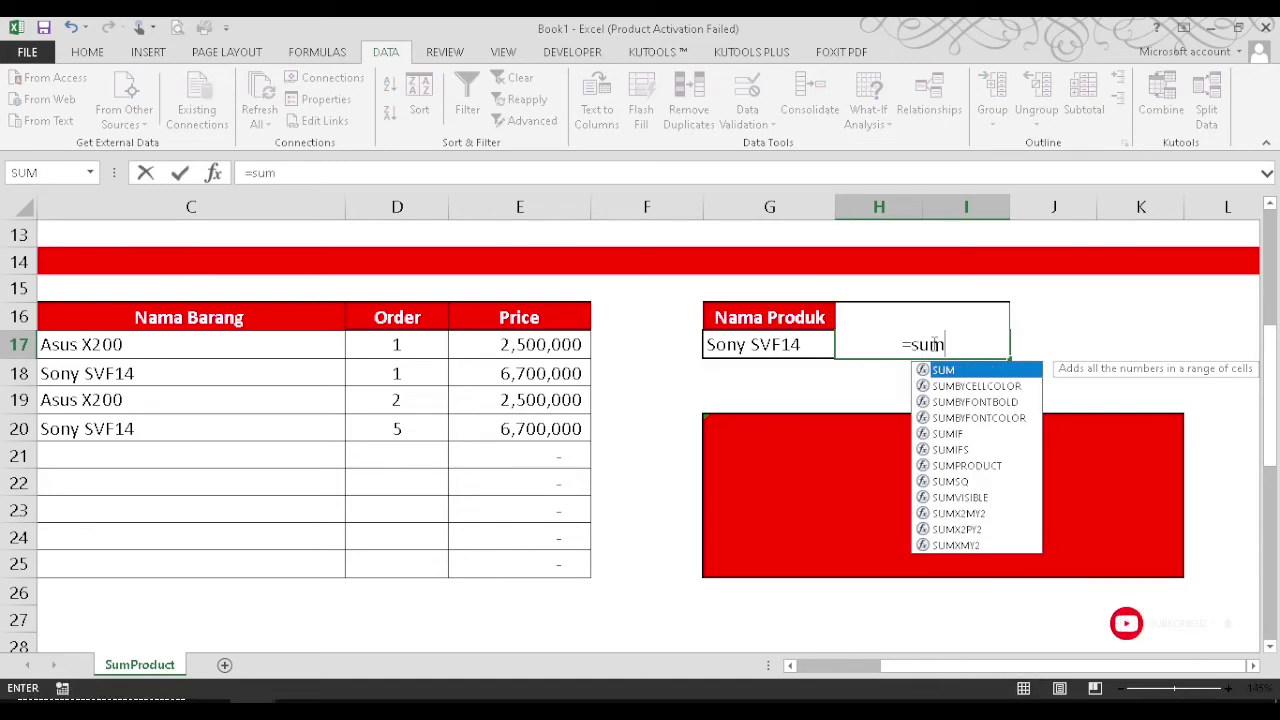
type("p")
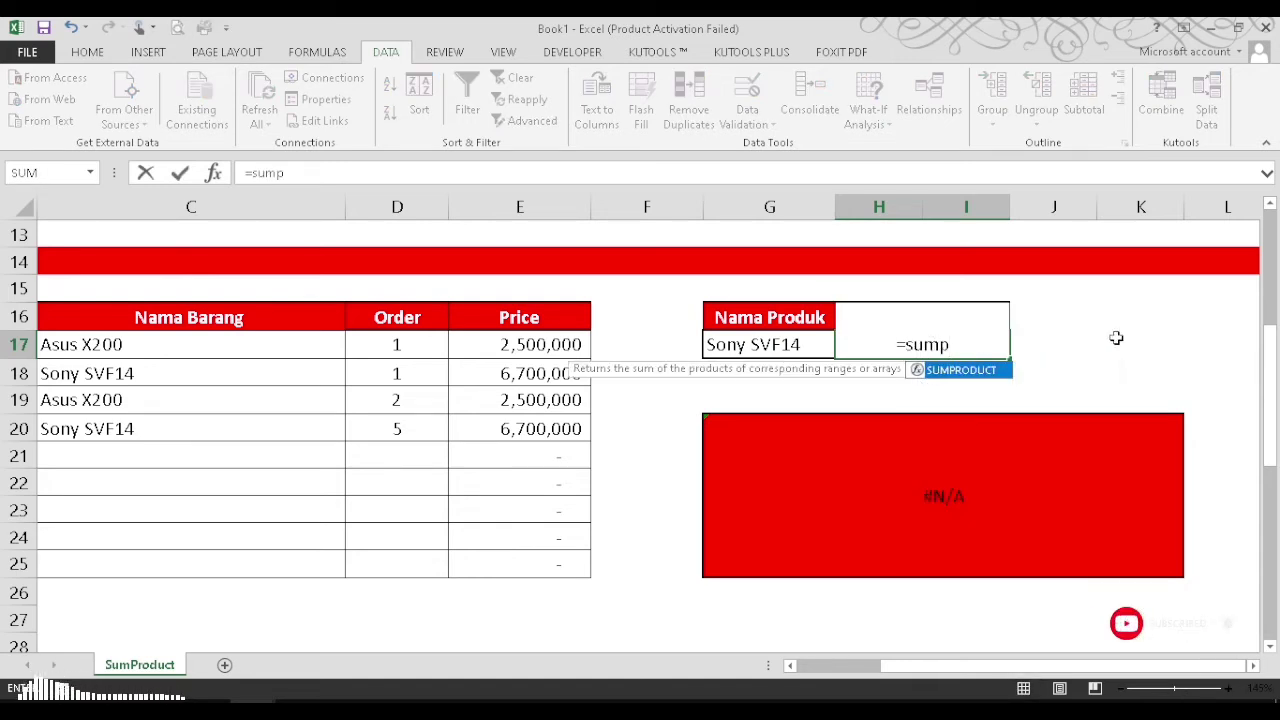
double_click(995, 369)
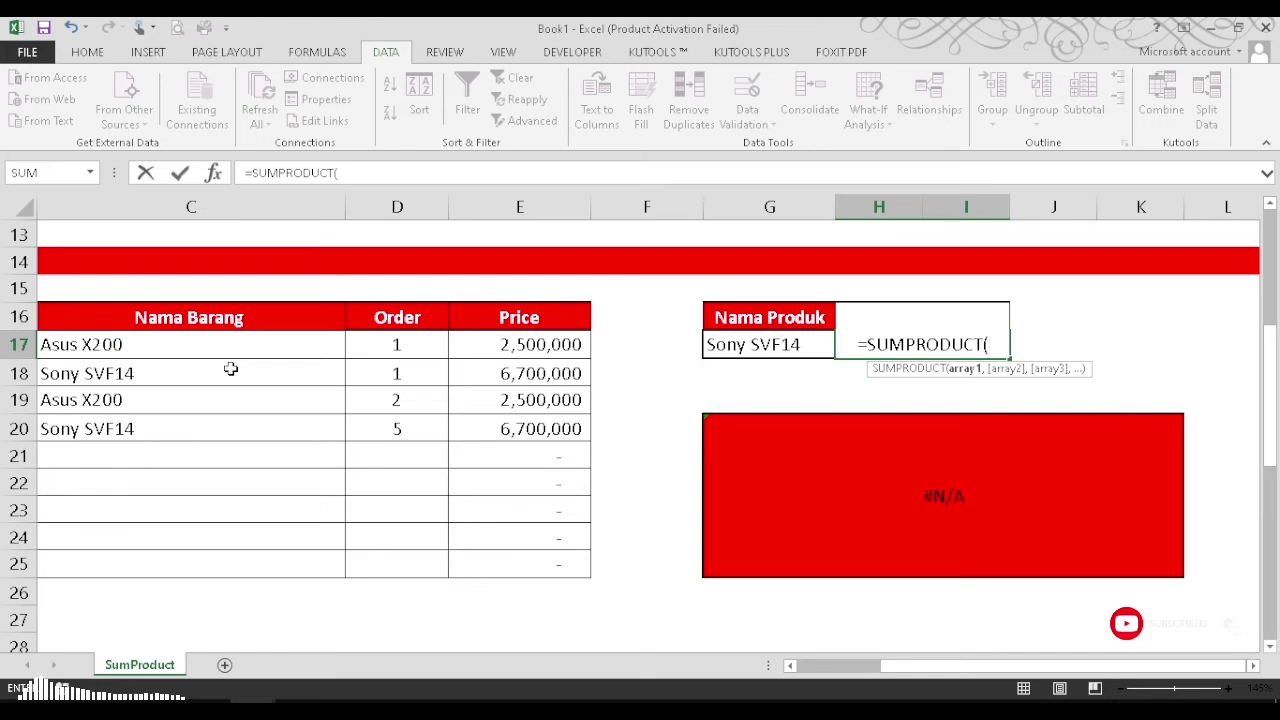
type("--")
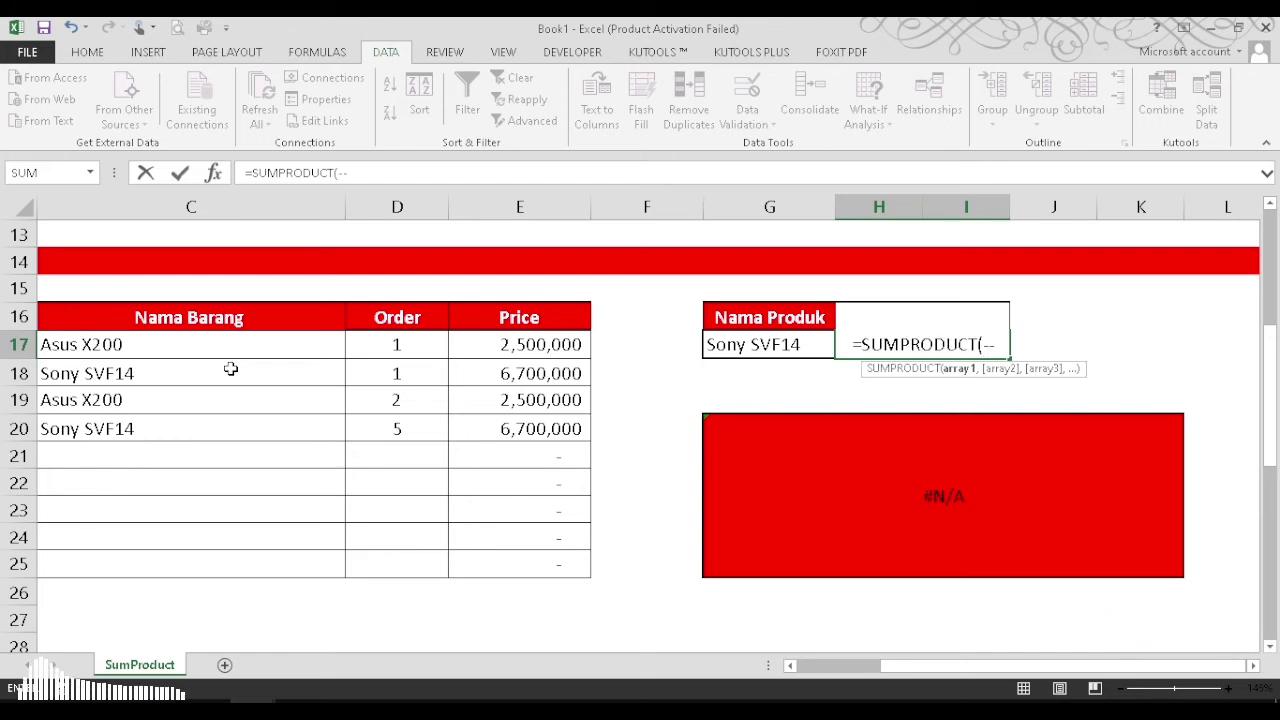
type("(")
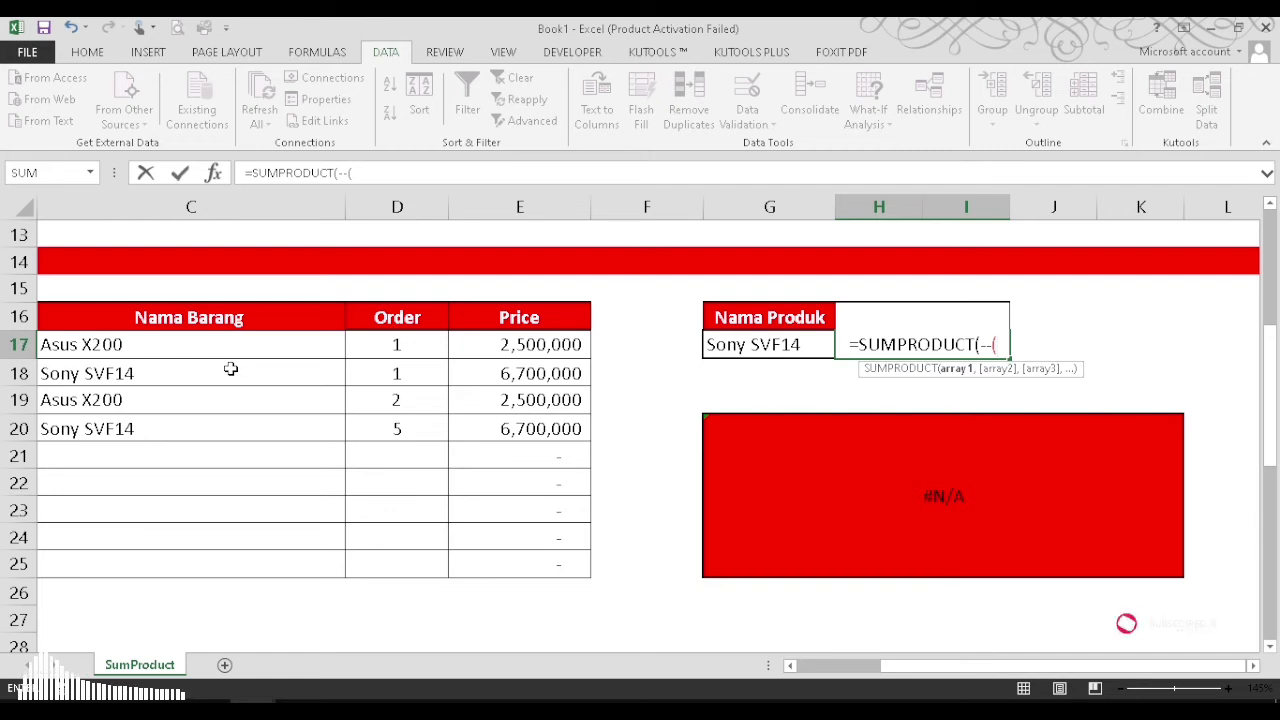
left_click_drag(209, 346, 223, 560)
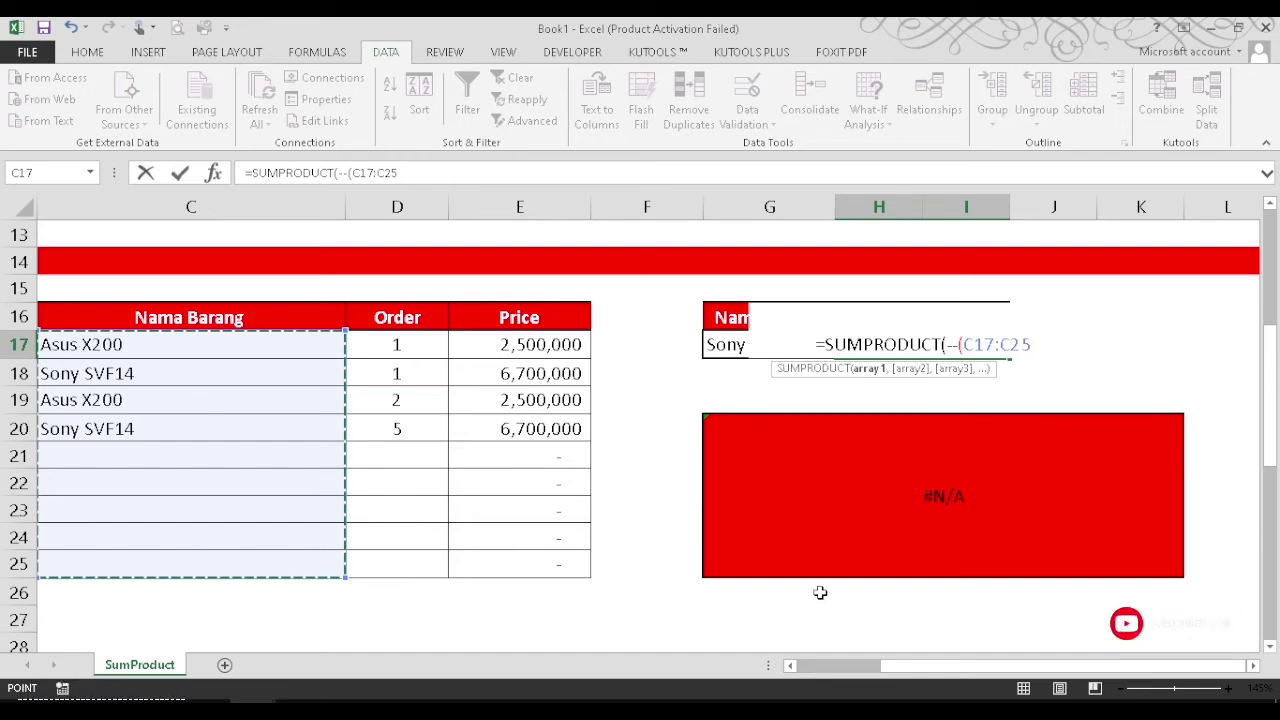
type("=")
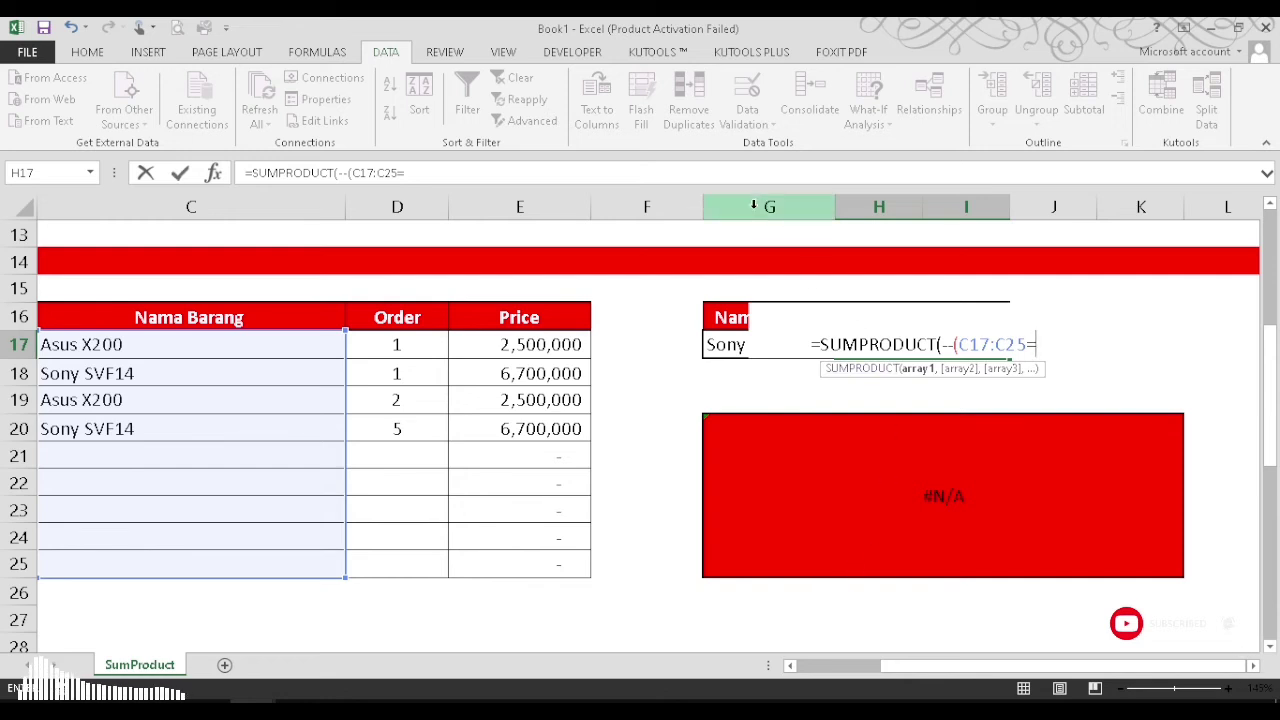
left_click(712, 345)
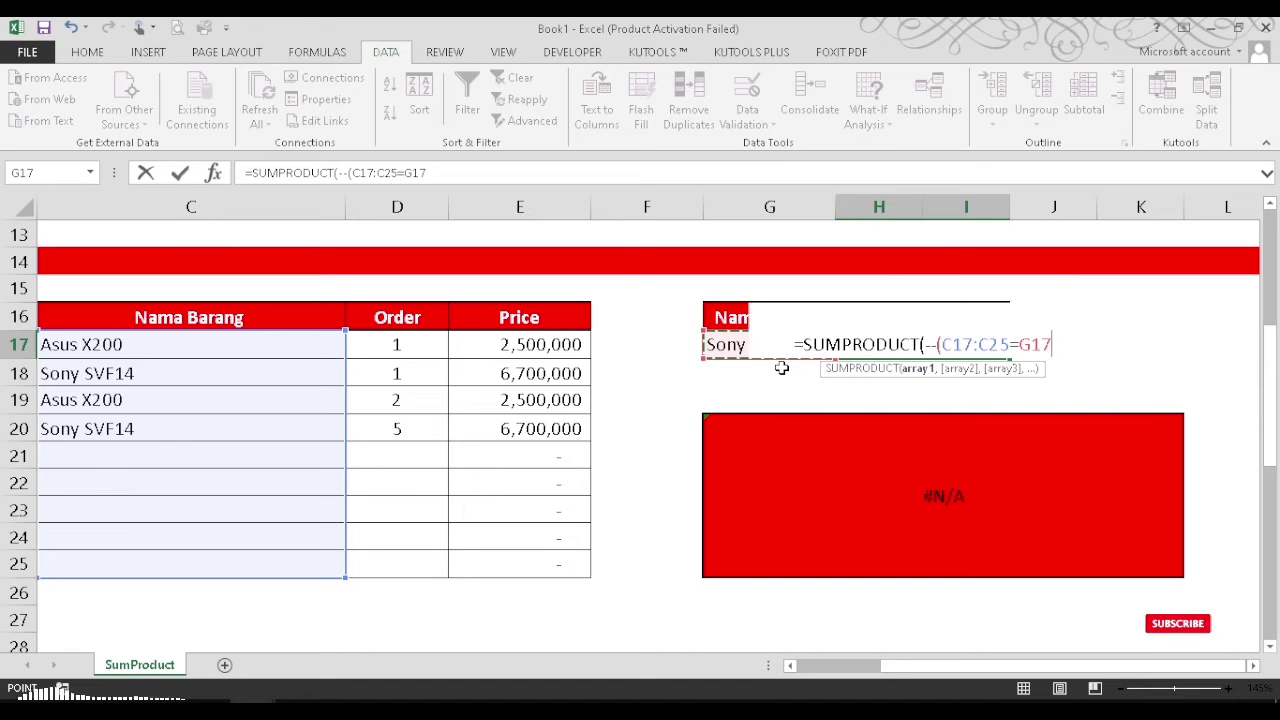
type("),")
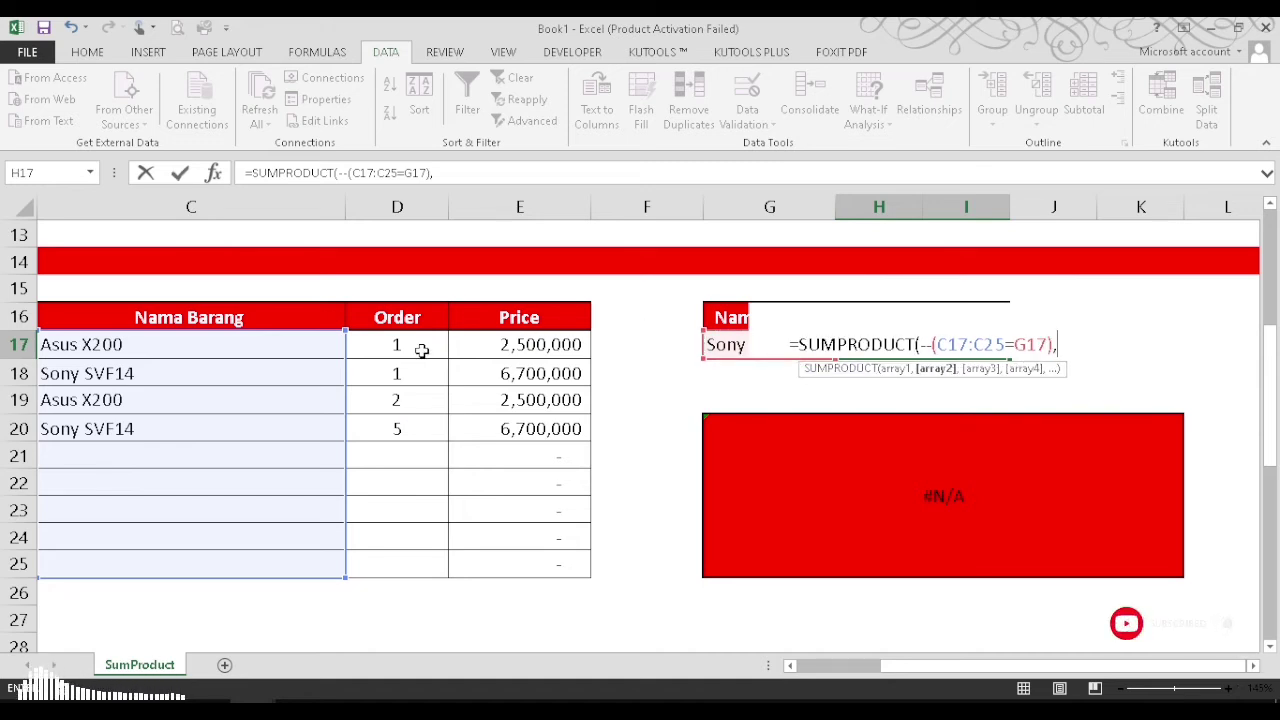
Step: Complete the H17 formula with the order range D17:D25 and the price range E17:E25 as the remaining arrays
left_click_drag(423, 346, 405, 566)
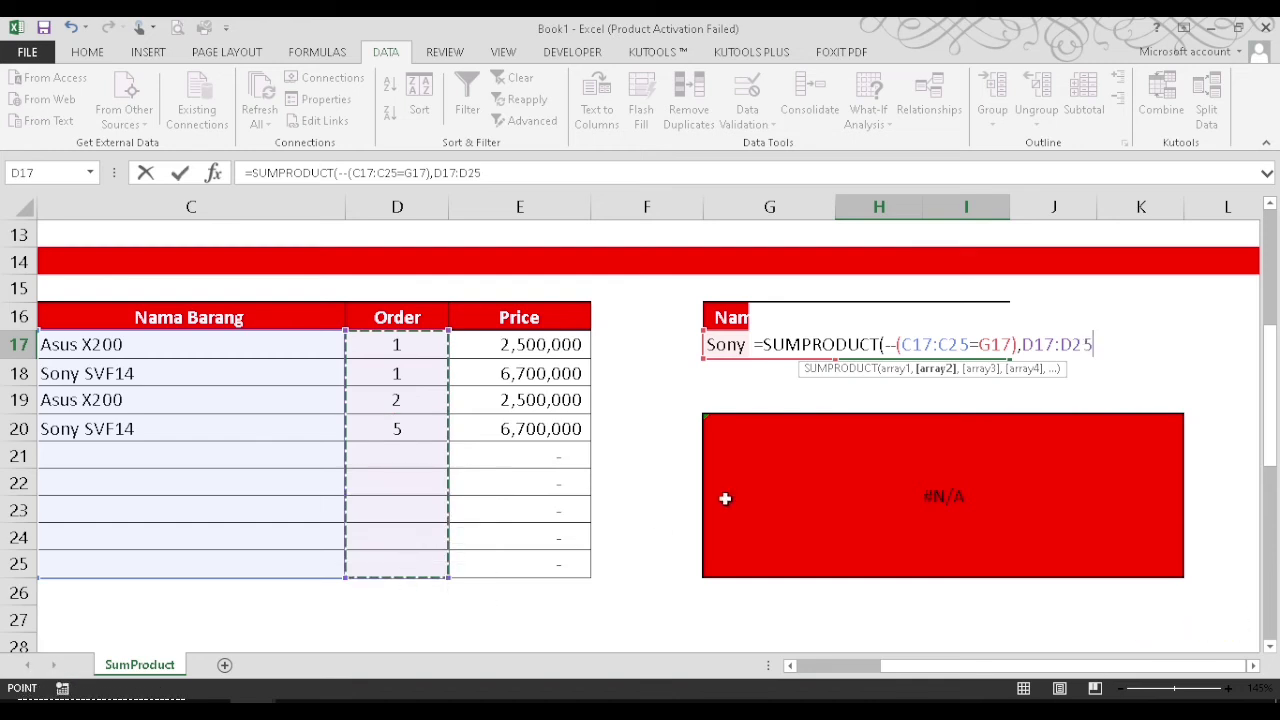
type(",")
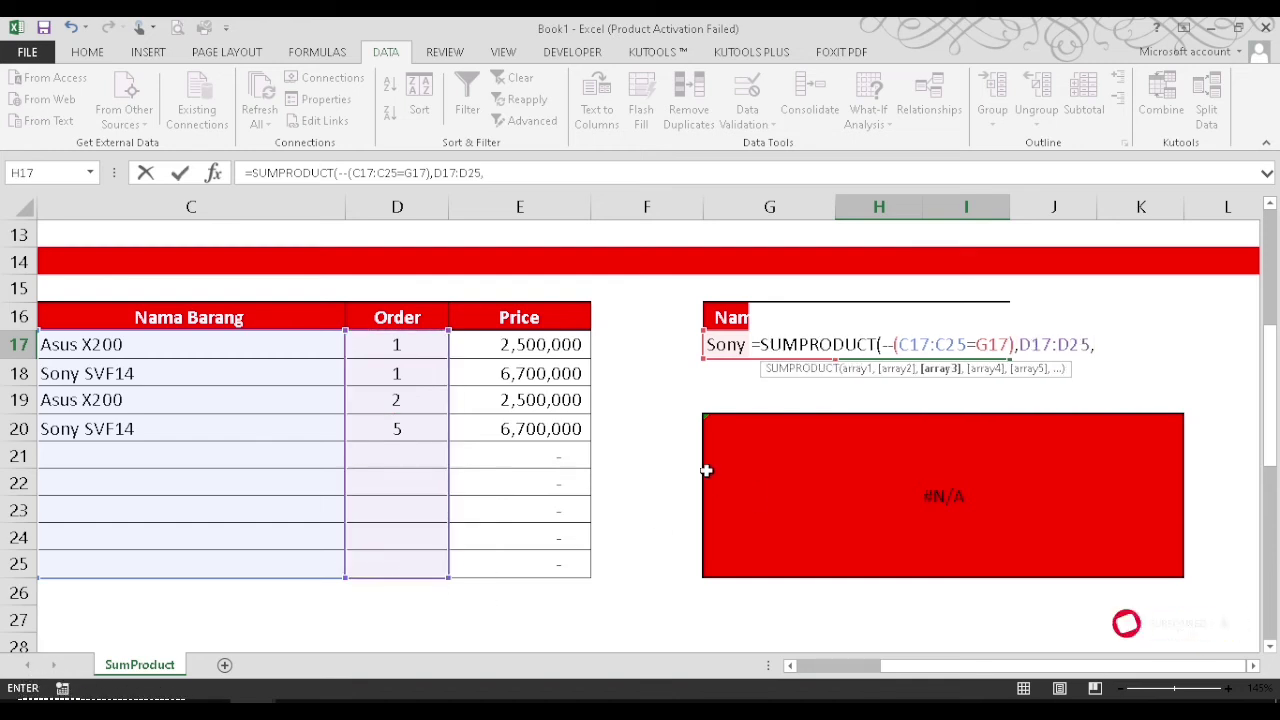
left_click_drag(522, 350, 518, 563)
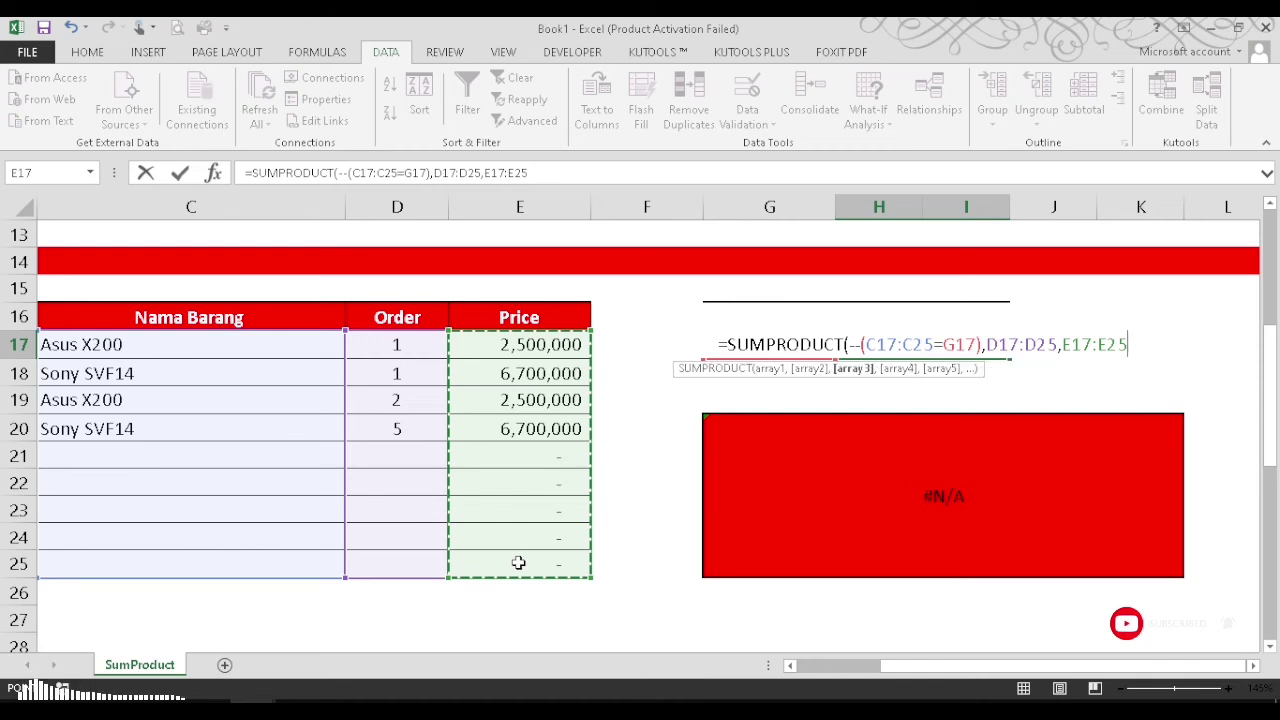
key("Return")
left_click(609, 428)
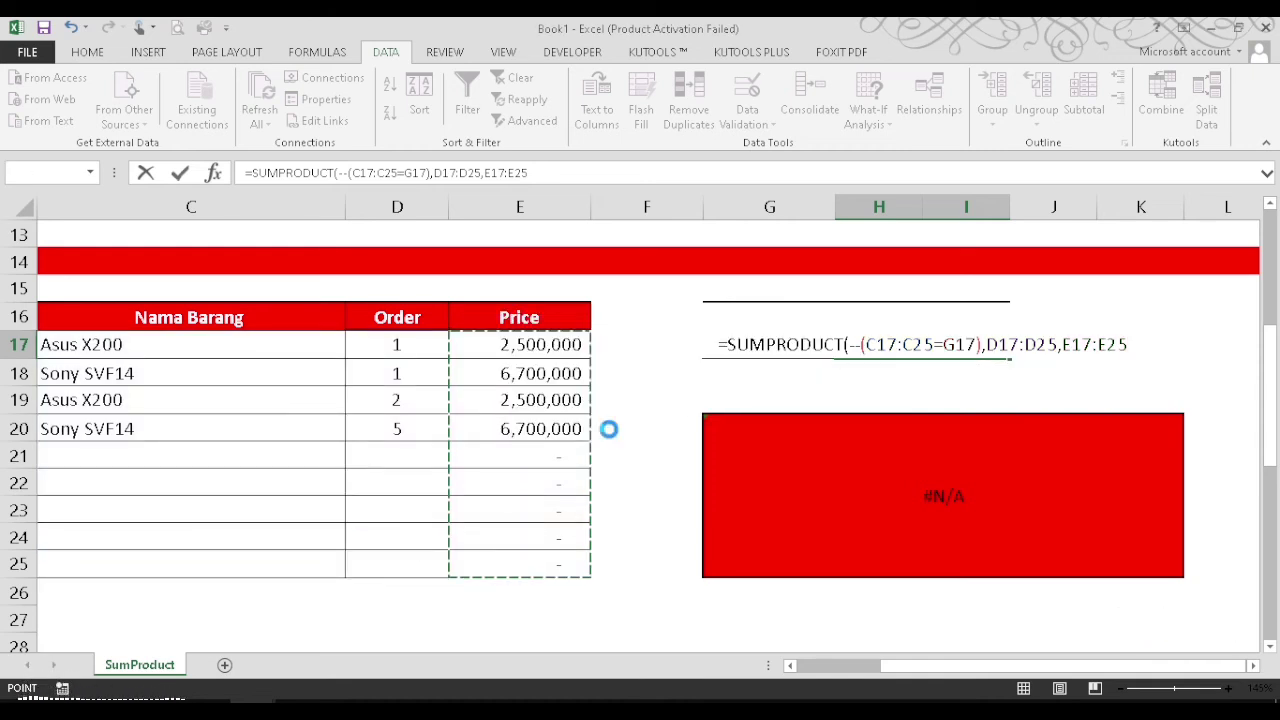
Step: View the product choices offered for G17 in the totals table, leaving the selection as it is
left_click(806, 345)
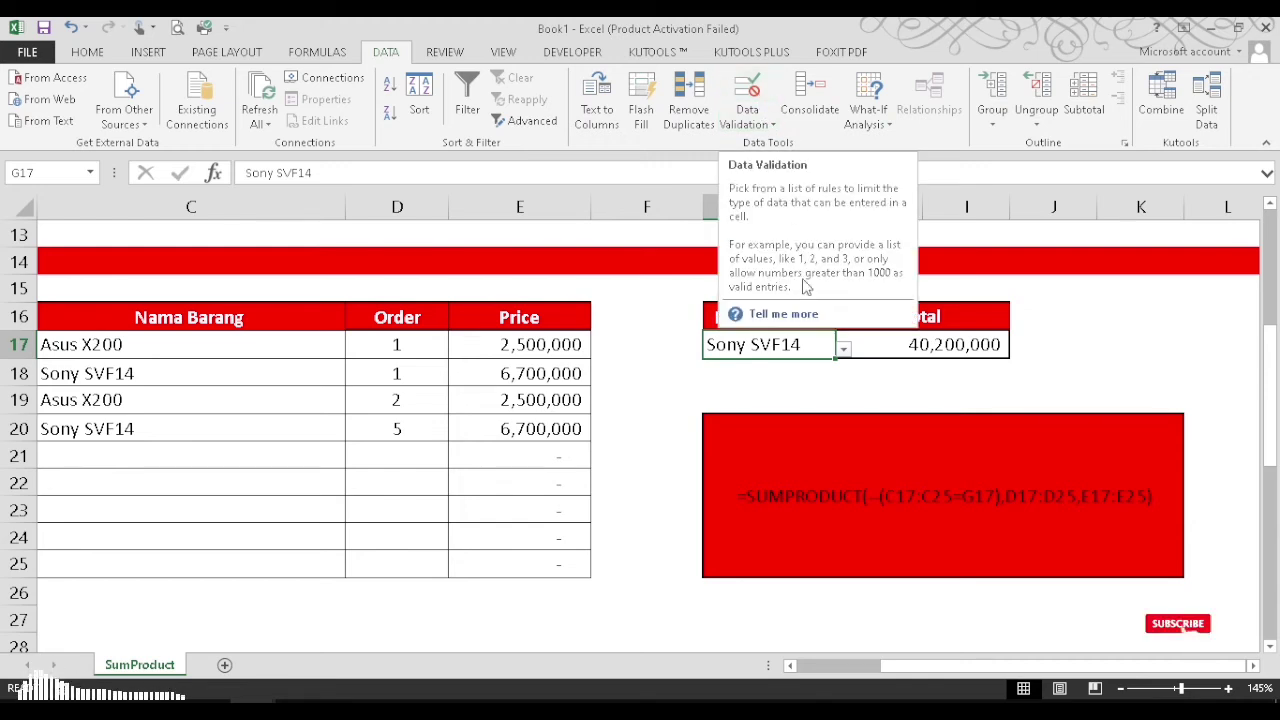
left_click(843, 350)
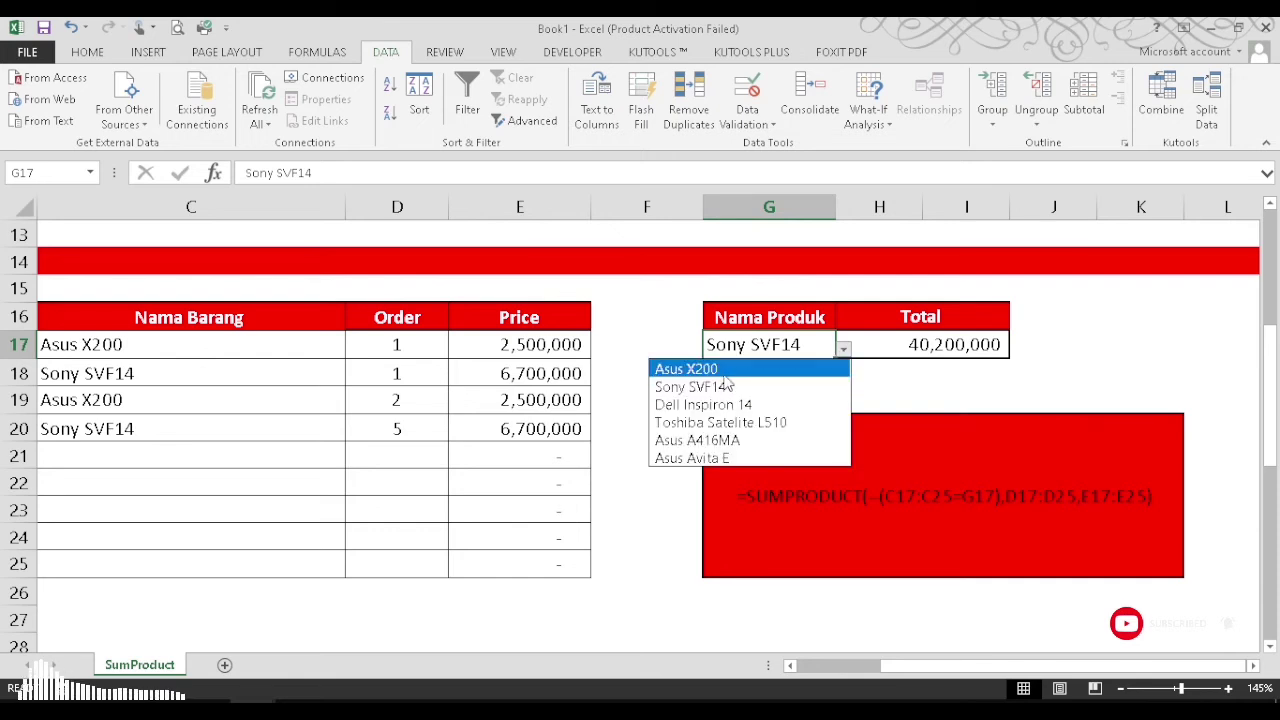
left_click(628, 325)
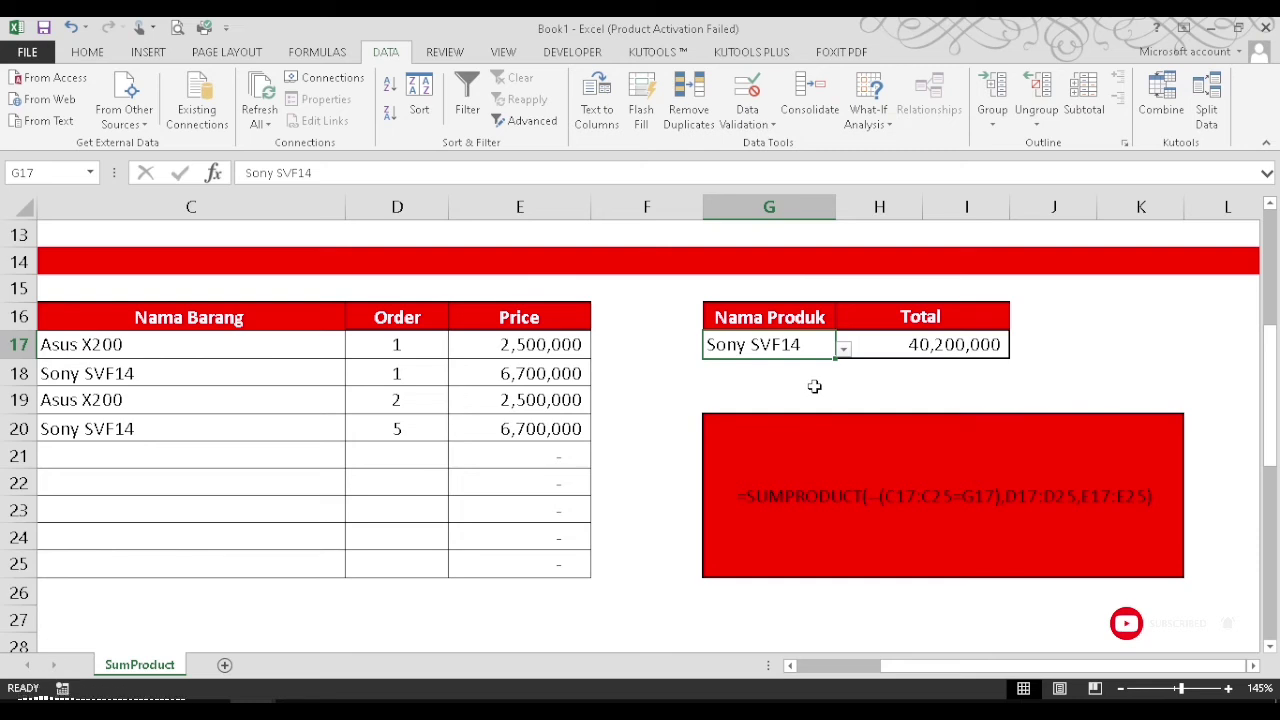
Step: Add an order in row 21 with the date 10/15, the product Dell Inspiron 14 and an order quantity of 1
left_click_drag(949, 667, 790, 664)
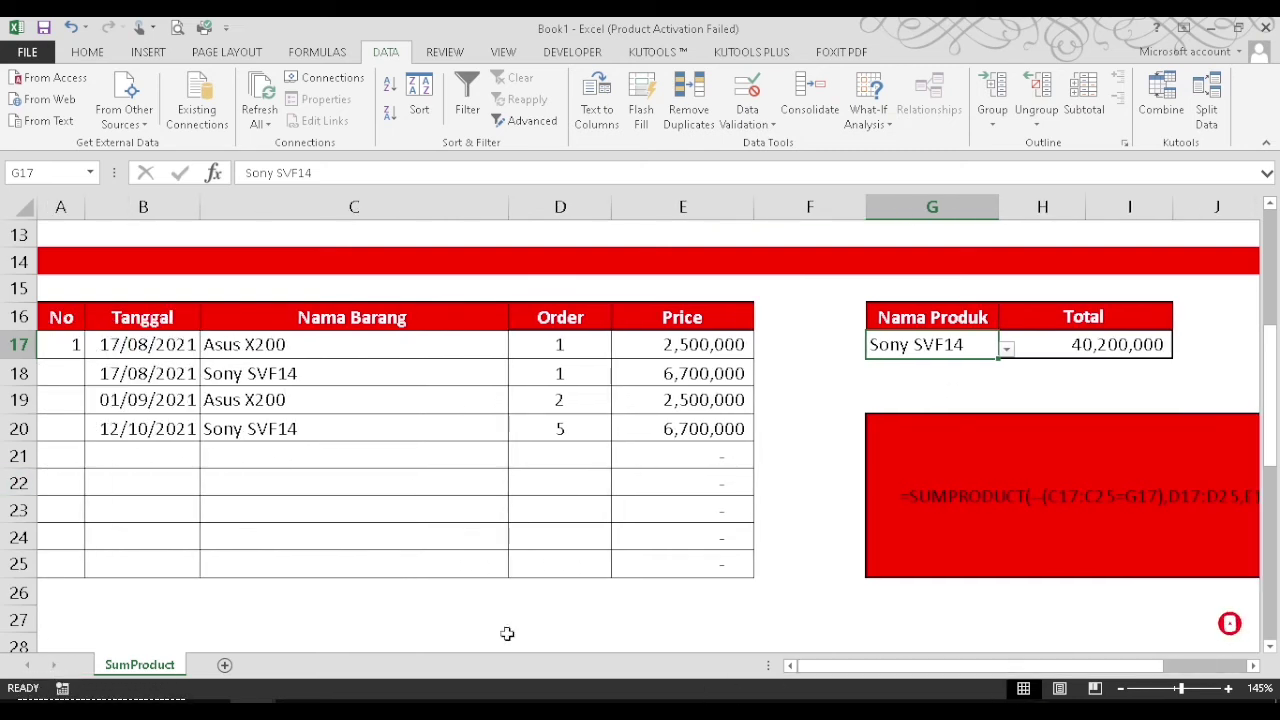
left_click(148, 460)
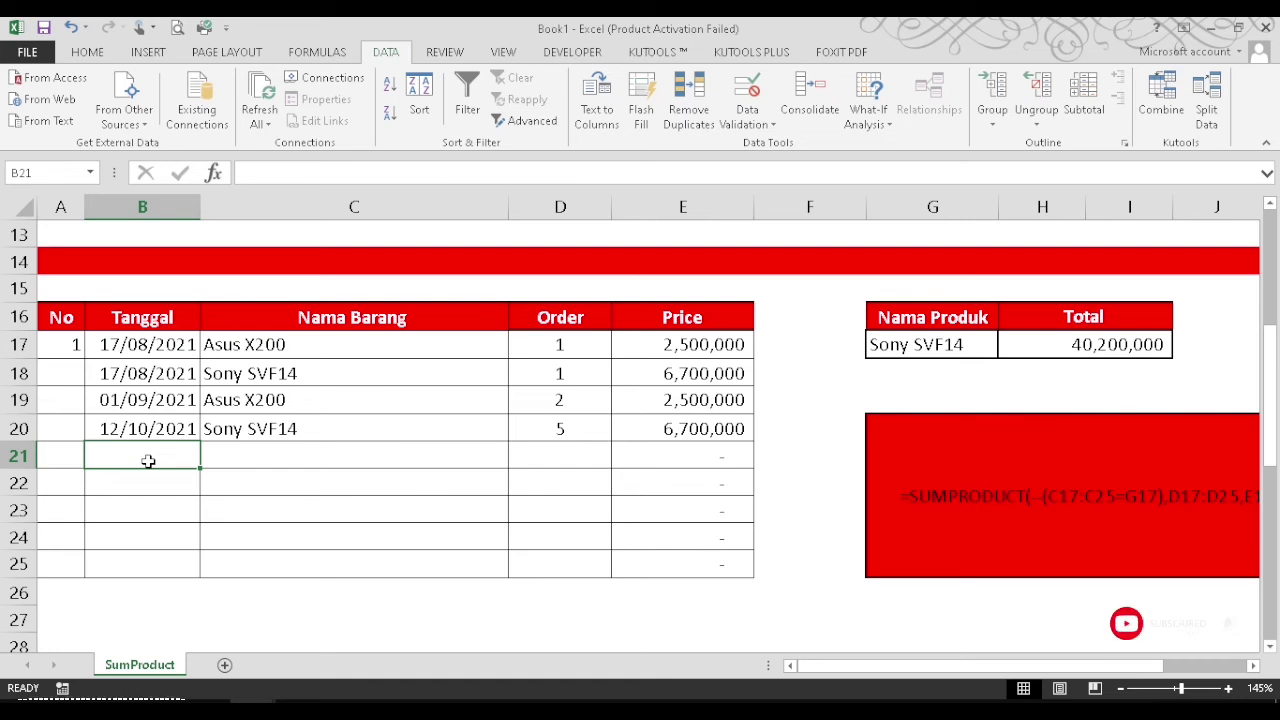
type("10/")
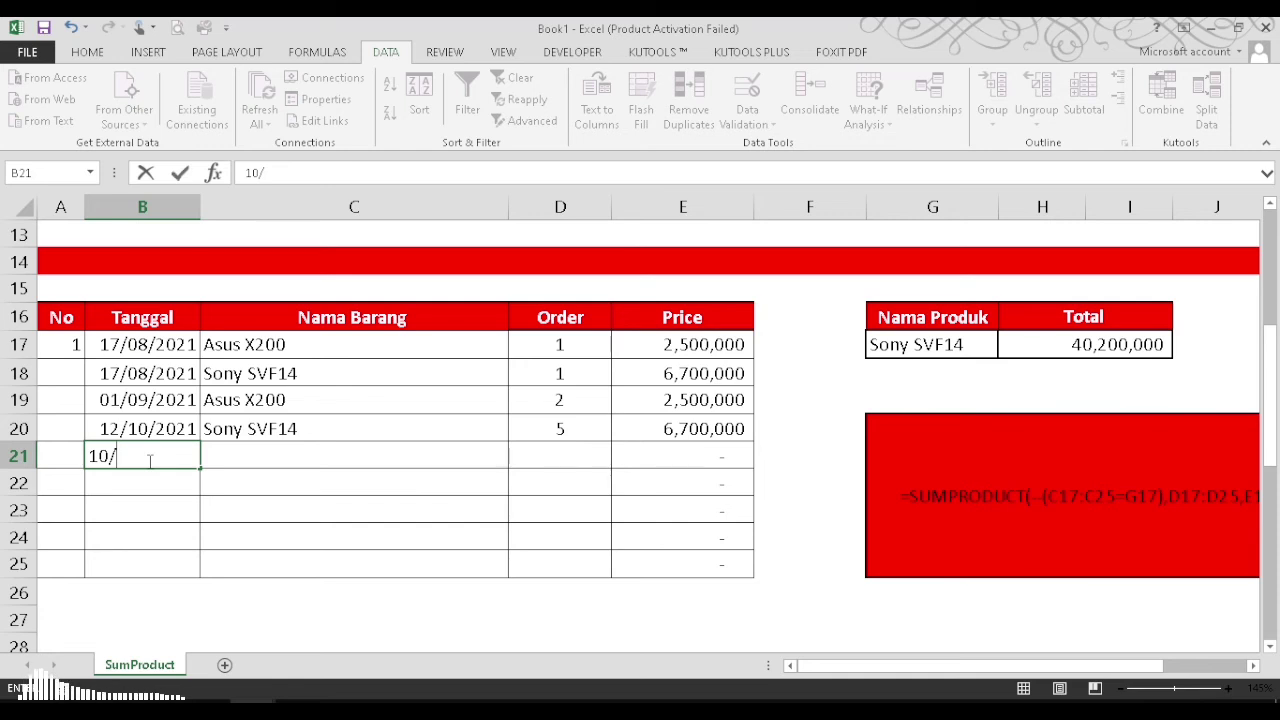
type("15")
key("Tab")
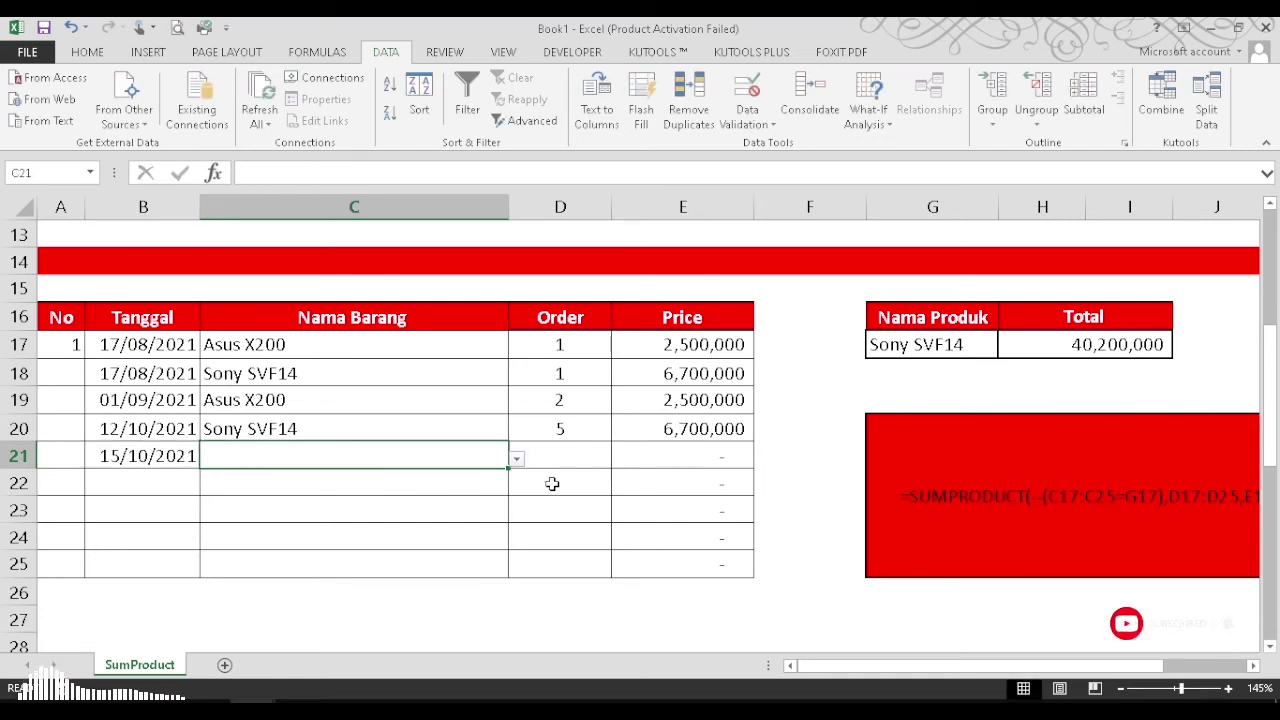
left_click(516, 459)
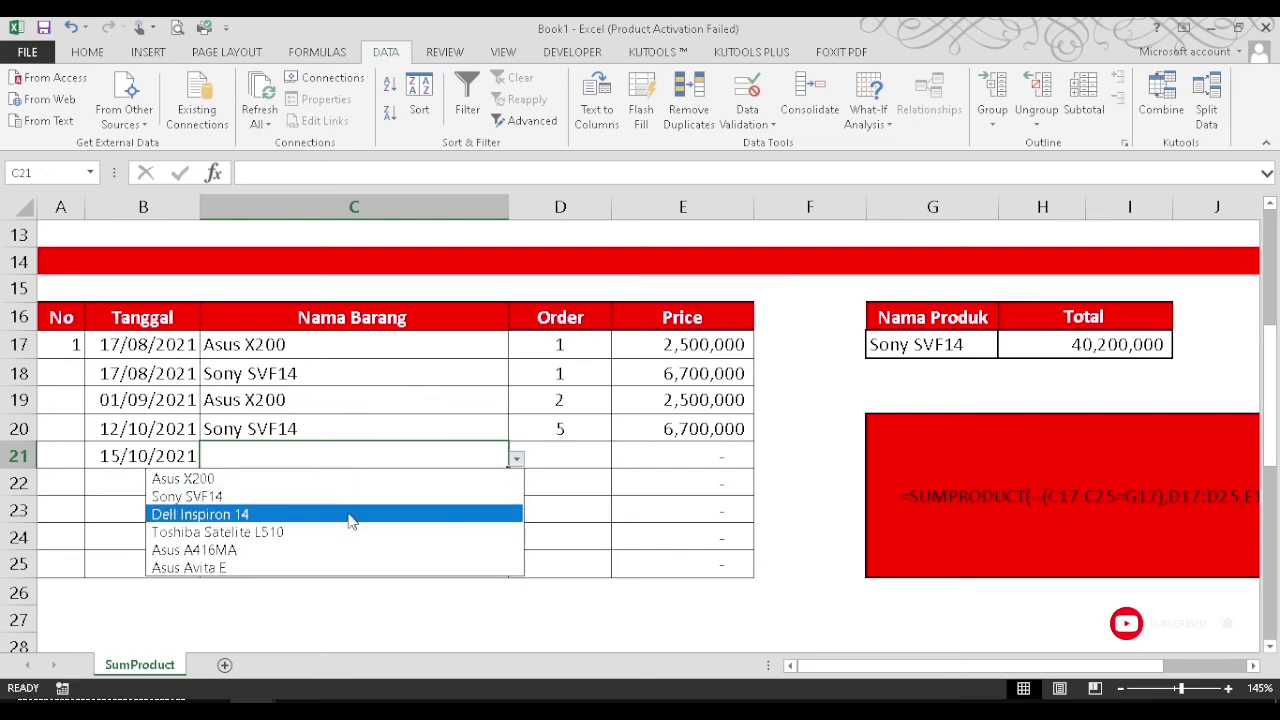
left_click(350, 514)
left_click(590, 457)
type("1")
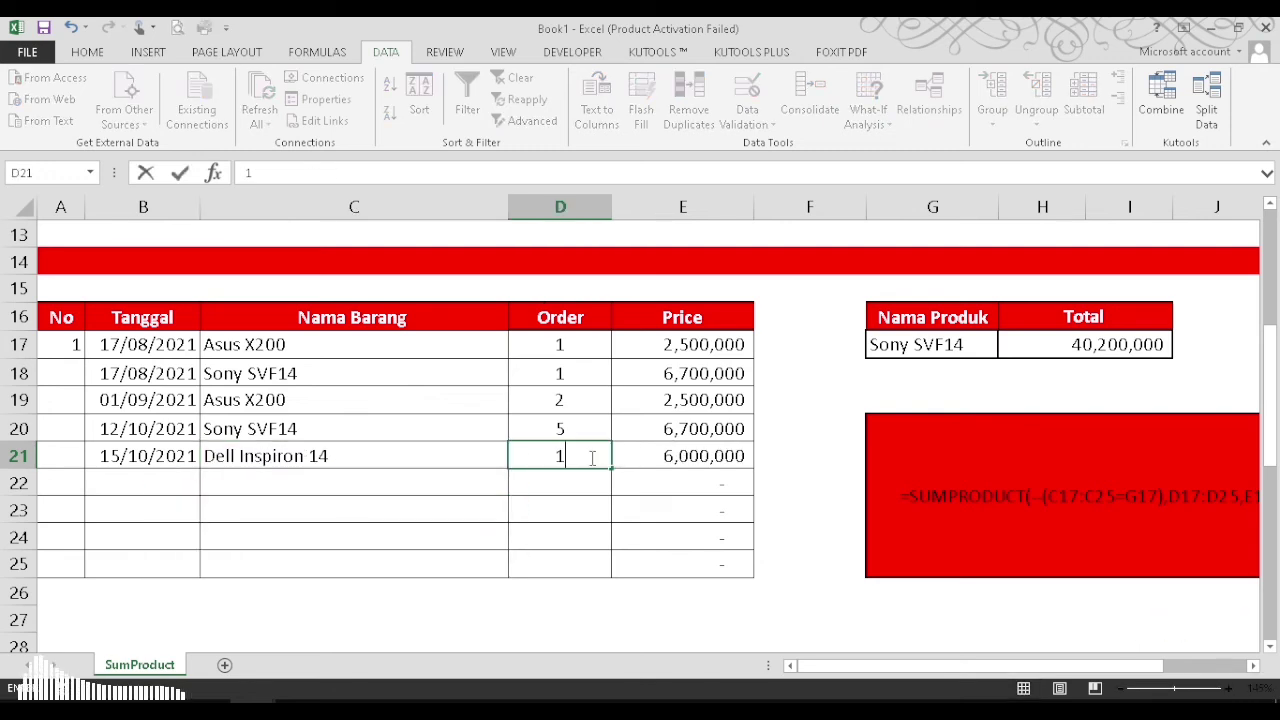
key("Return")
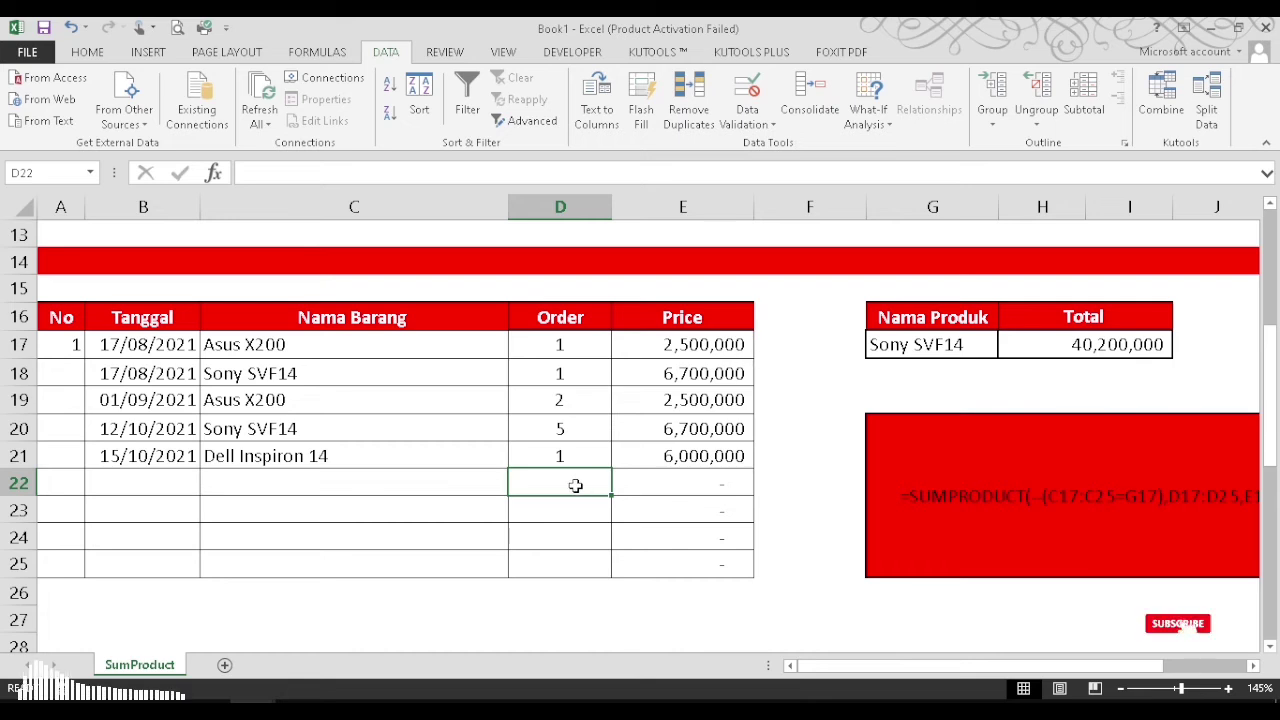
Step: Examine the quantity-only SUMPRODUCT example in rows 34 to 43 and compare its formula with the one for H17
scroll(575, 485, "down", 1)
scroll(578, 482, "down", 2)
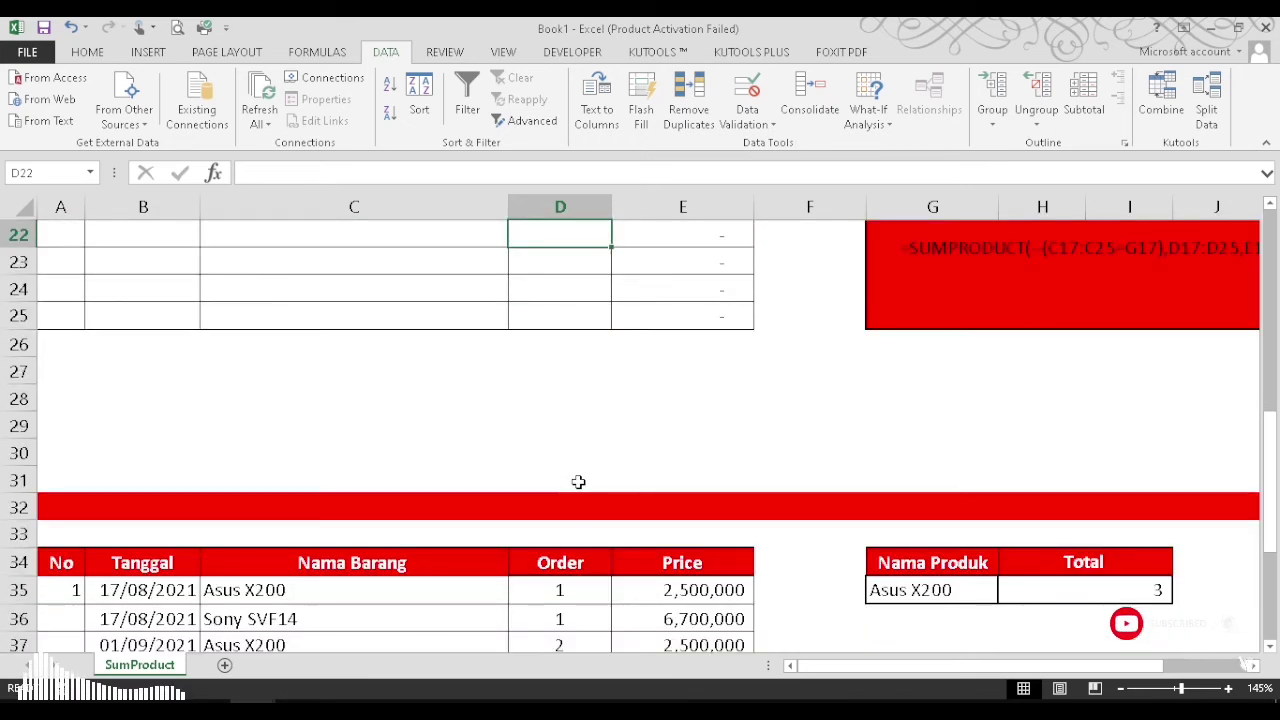
scroll(578, 482, "down", 3)
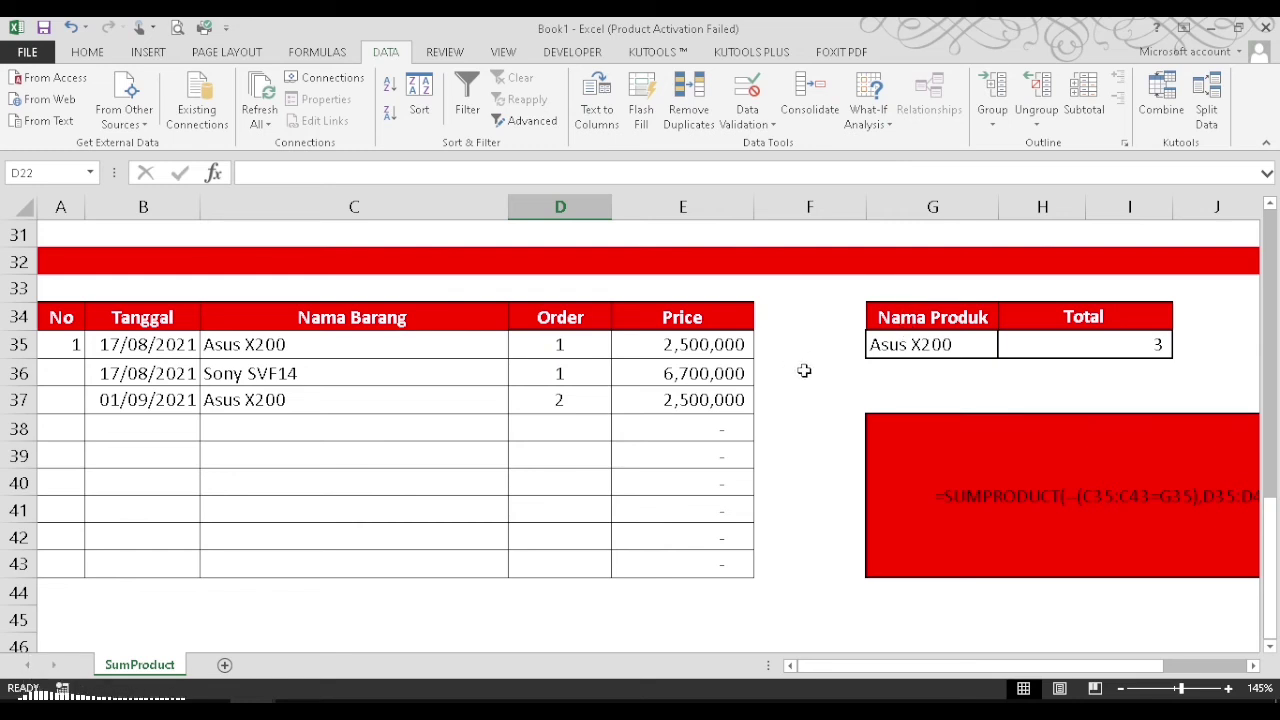
left_click(918, 350)
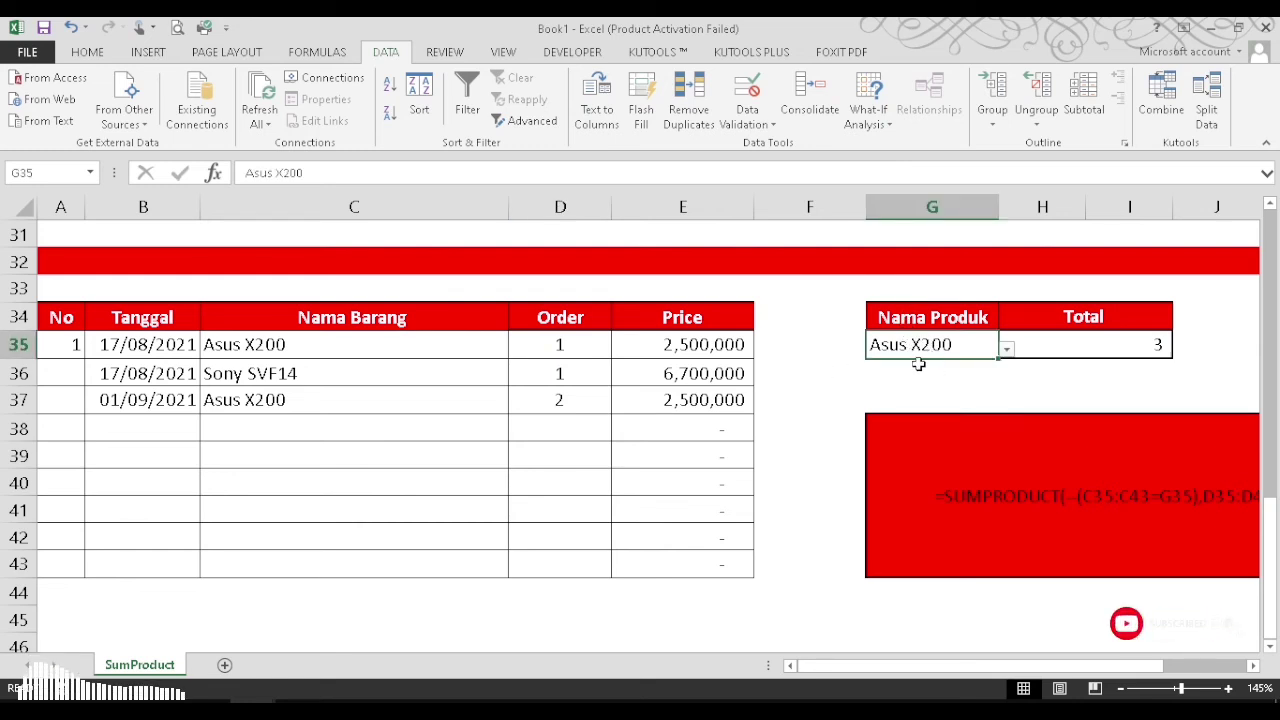
left_click(277, 348)
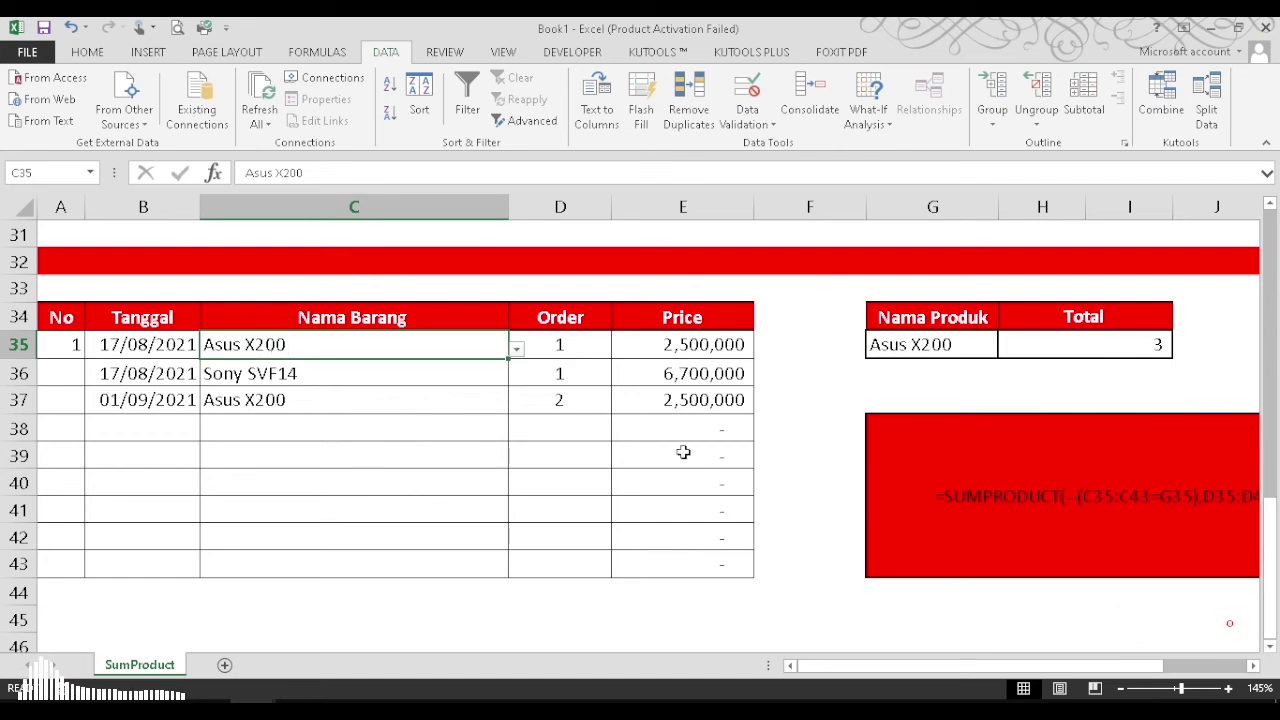
left_click(561, 398)
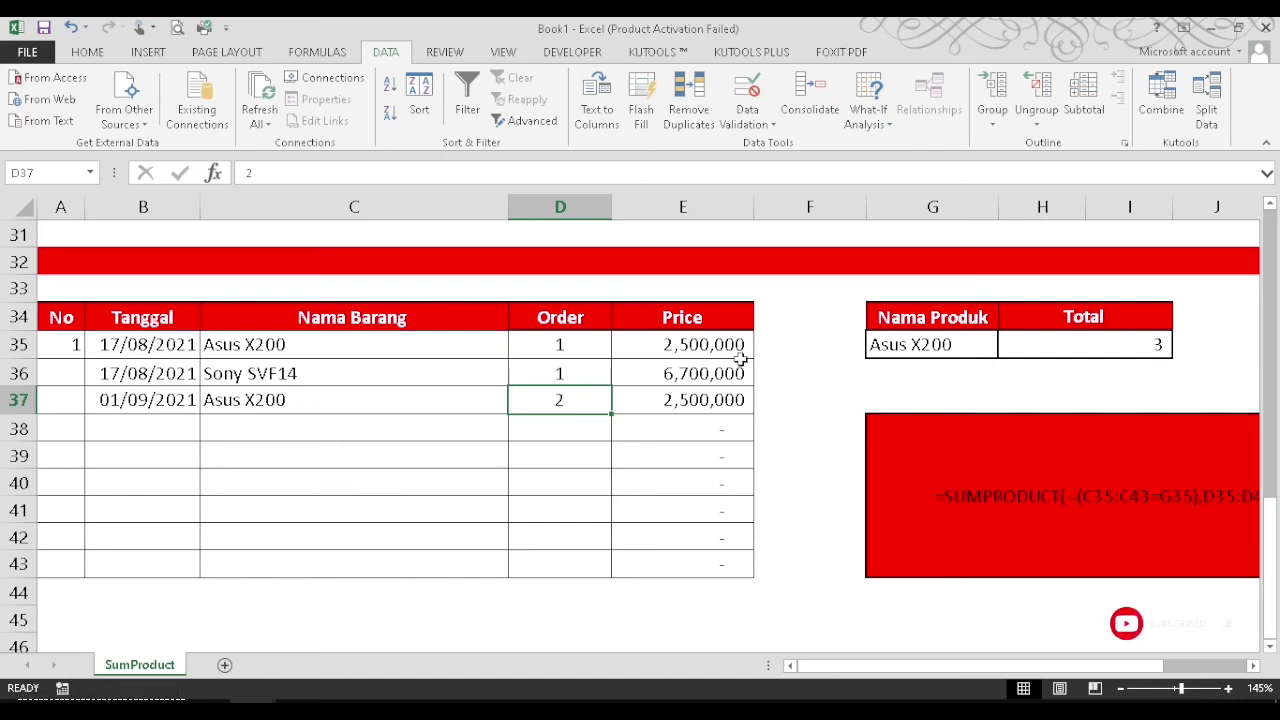
scroll(1235, 645, "right", 2)
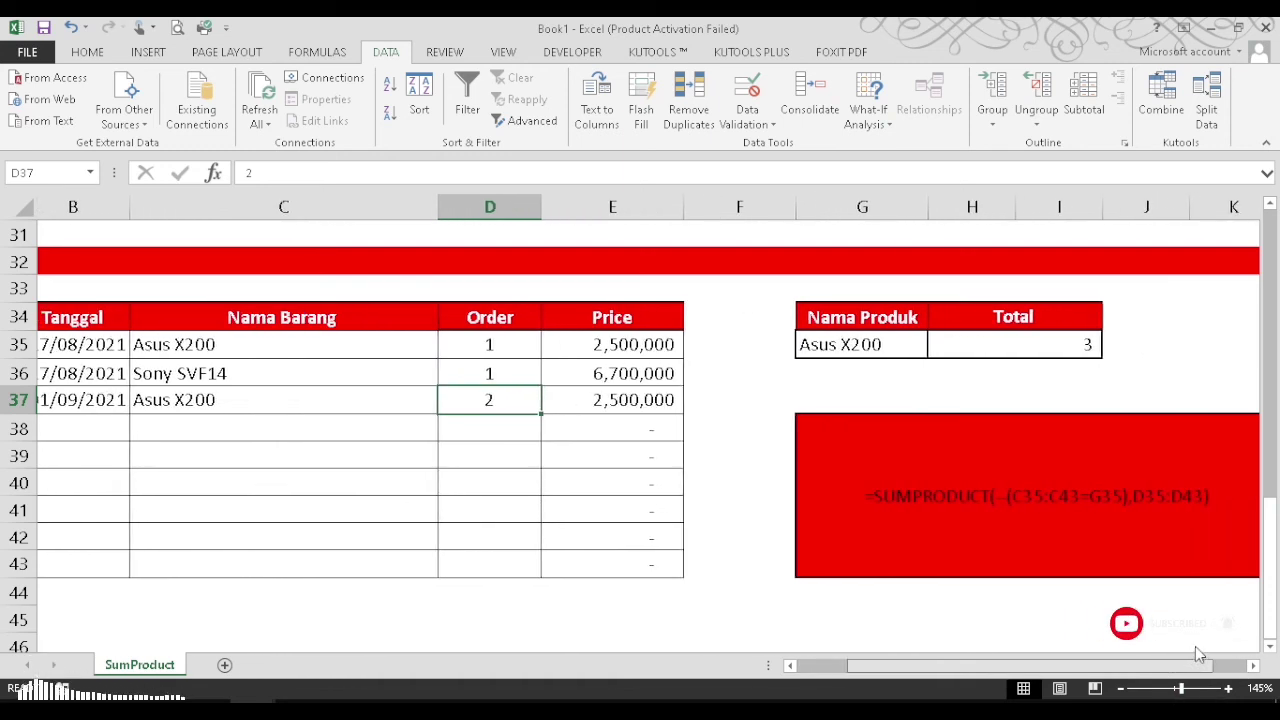
left_click(1042, 343)
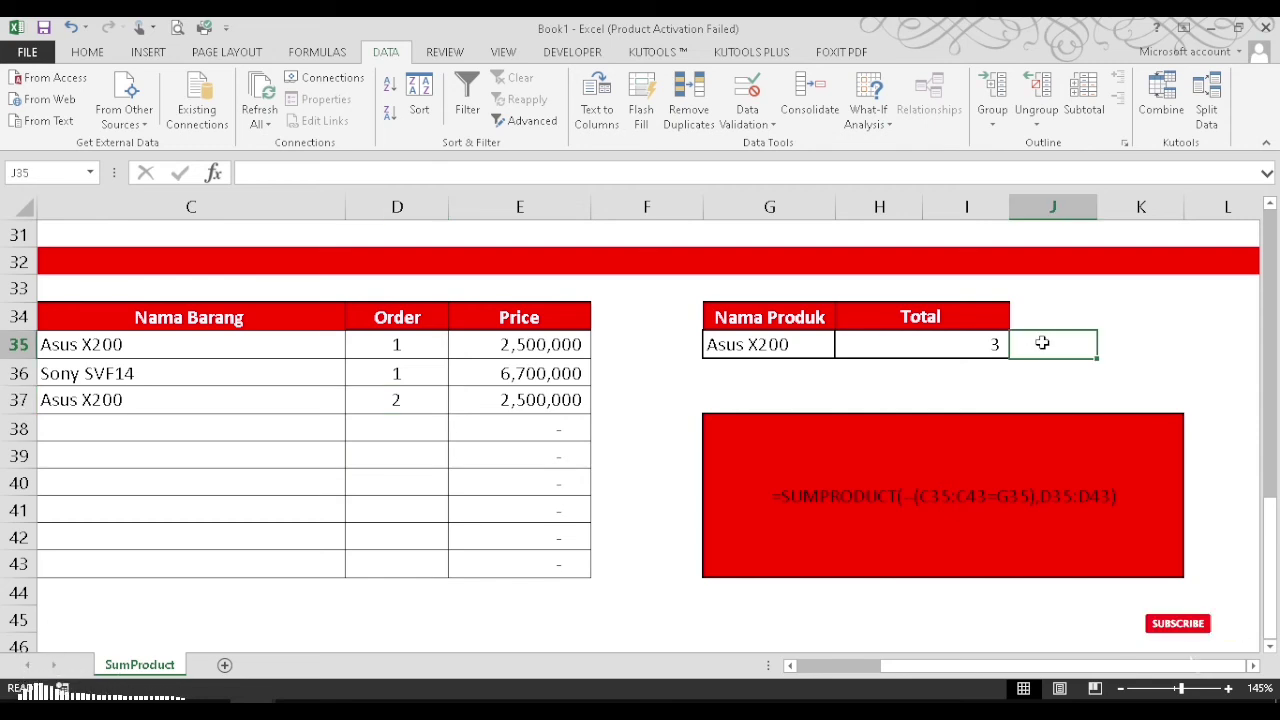
left_click(1138, 343)
mouse_move(969, 668)
left_mouse_down()
mouse_move(893, 680)
mouse_move(979, 678)
left_mouse_up()
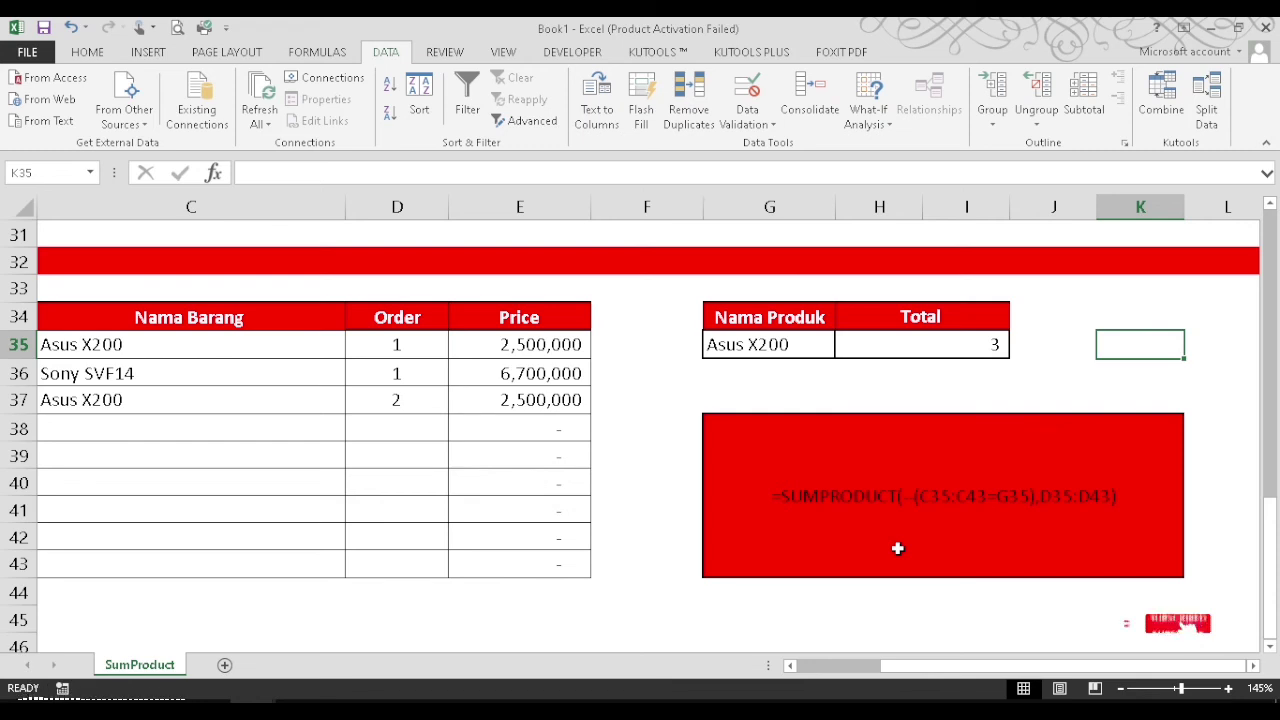
scroll(898, 548, "up", 7)
scroll(896, 550, "down", 1)
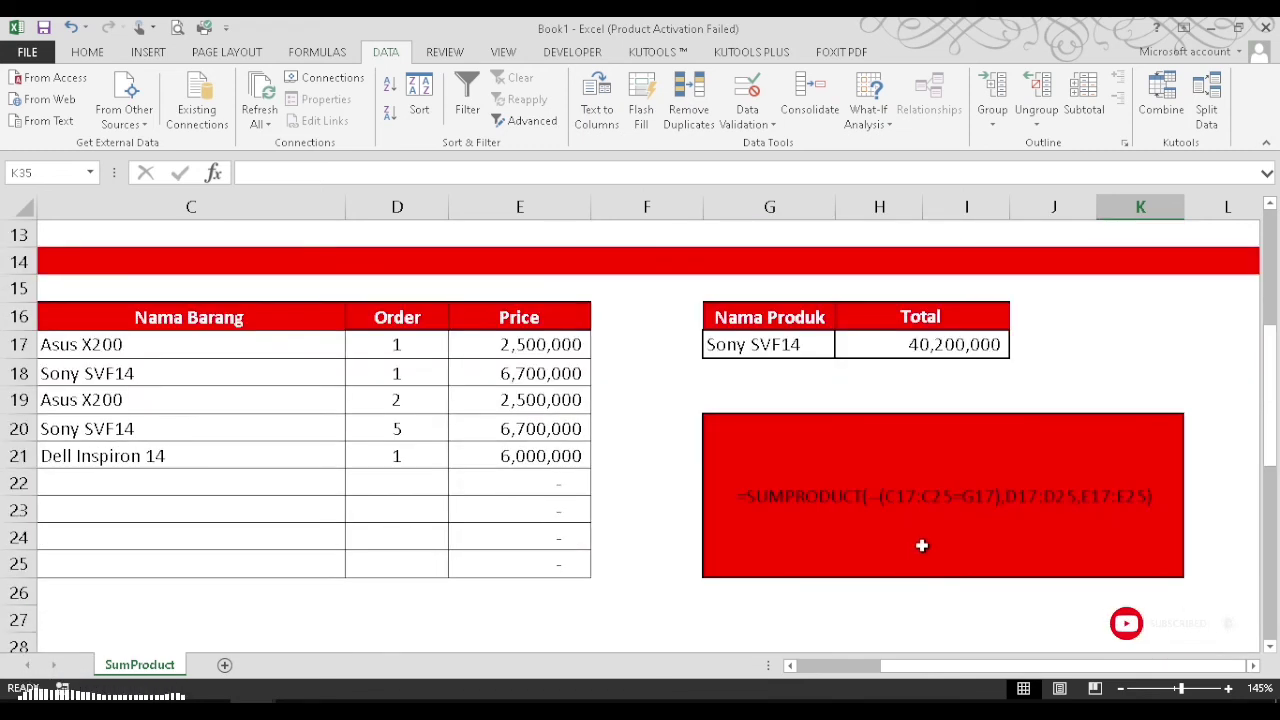
scroll(920, 550, "down", 7)
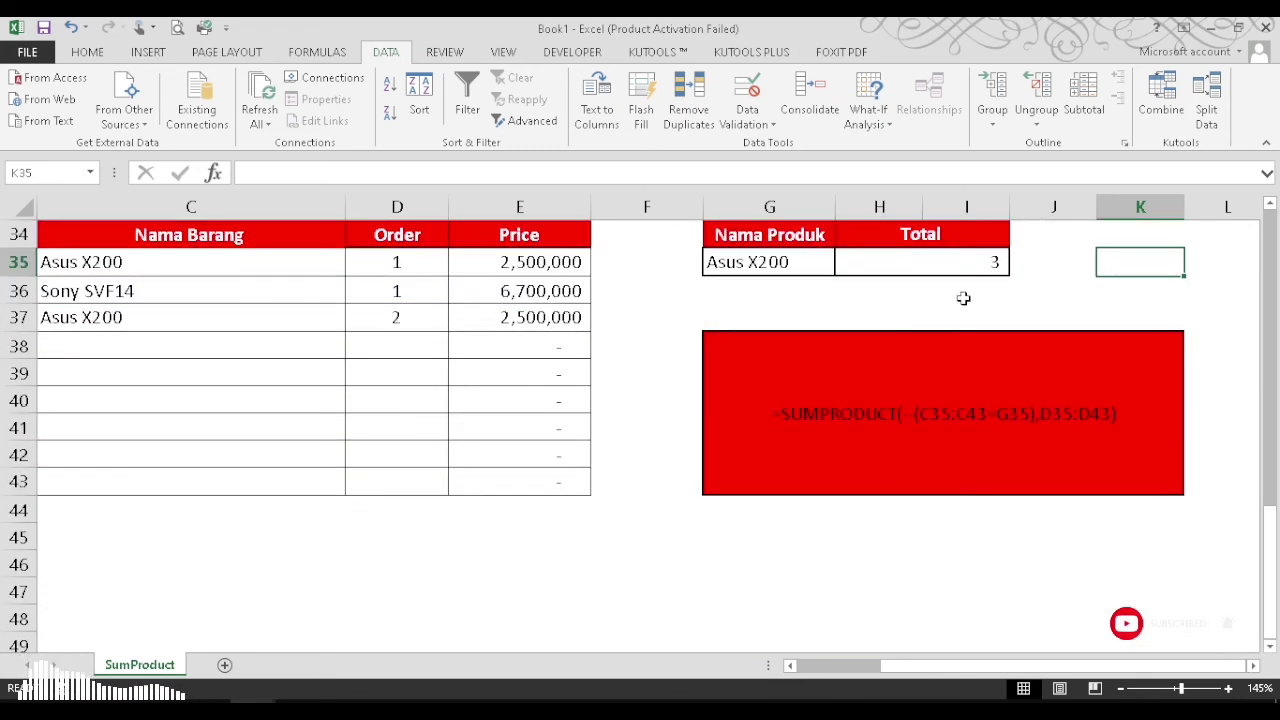
Step: Start a SUMPRODUCT formula in the Total cell H35, opening its first array with a double negative and a parenthesis
left_click(968, 262)
type("=")
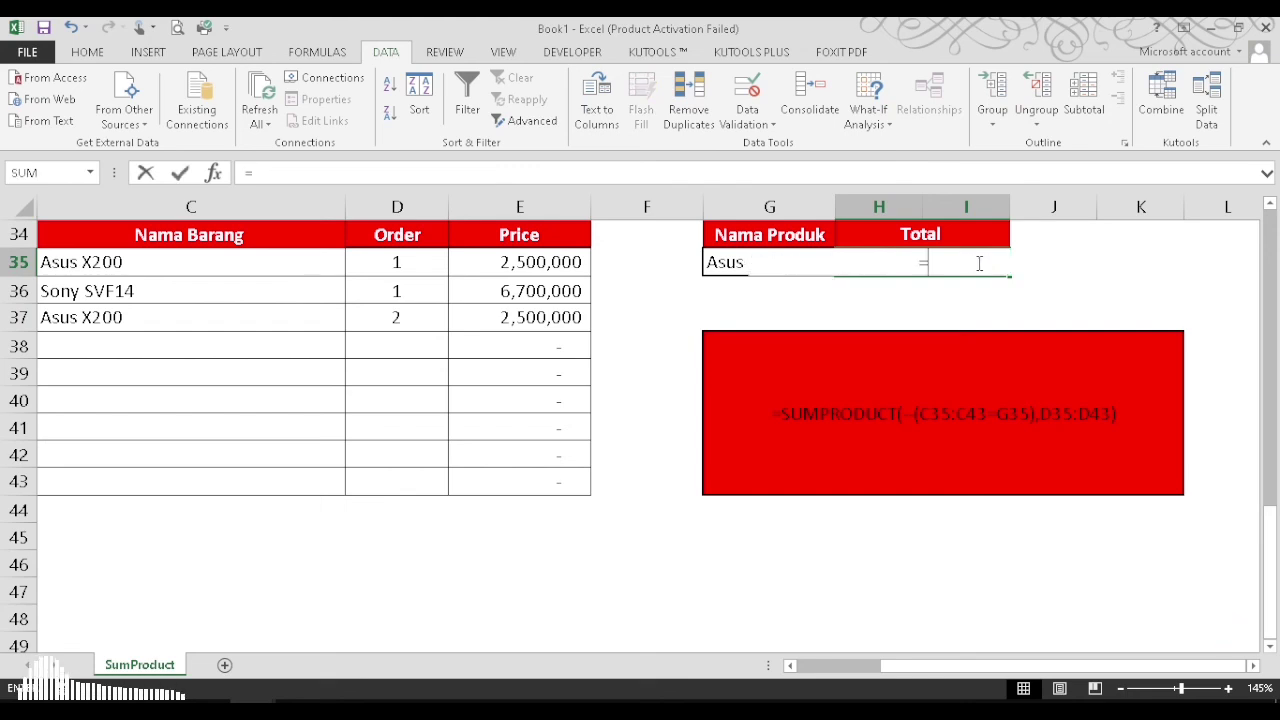
type("su")
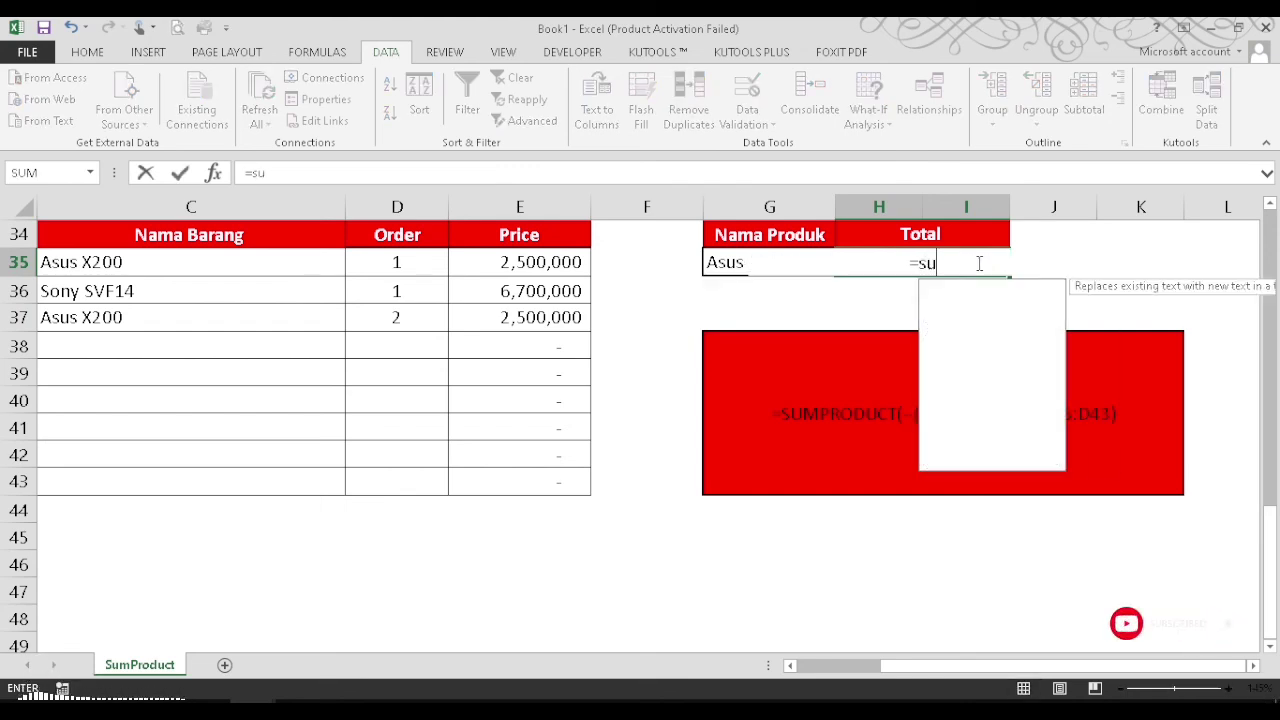
type("mp")
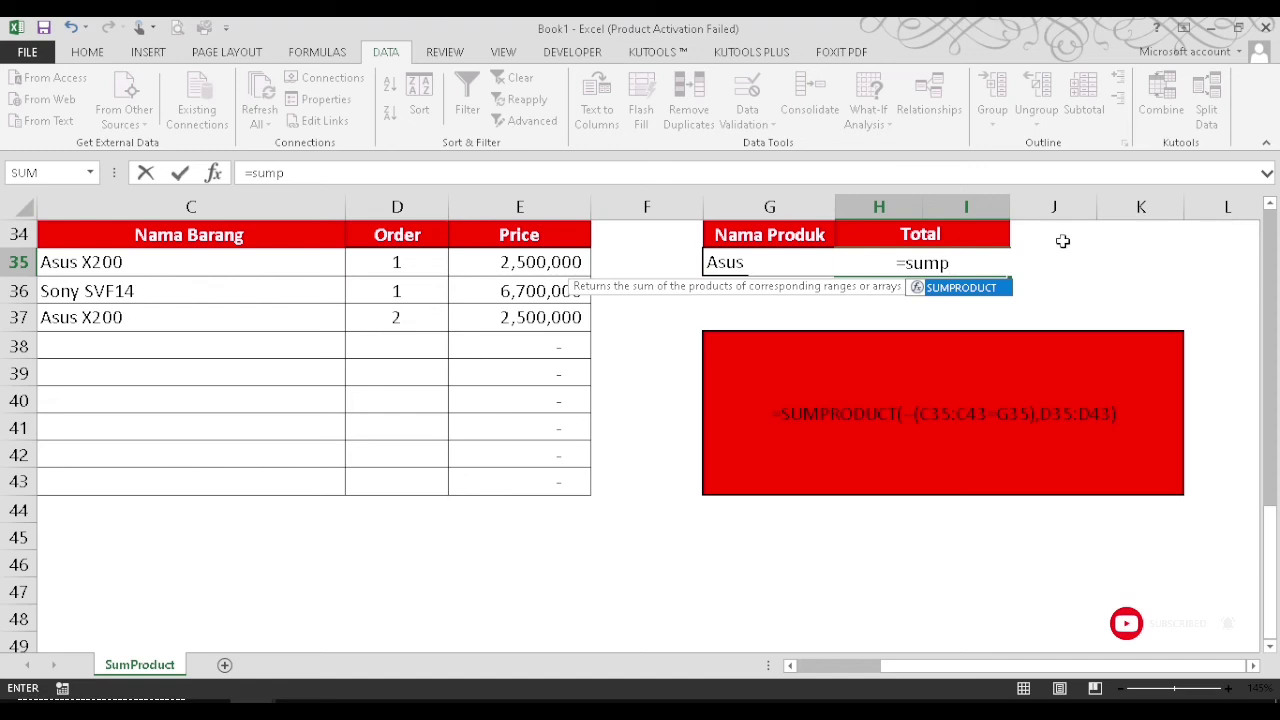
double_click(996, 288)
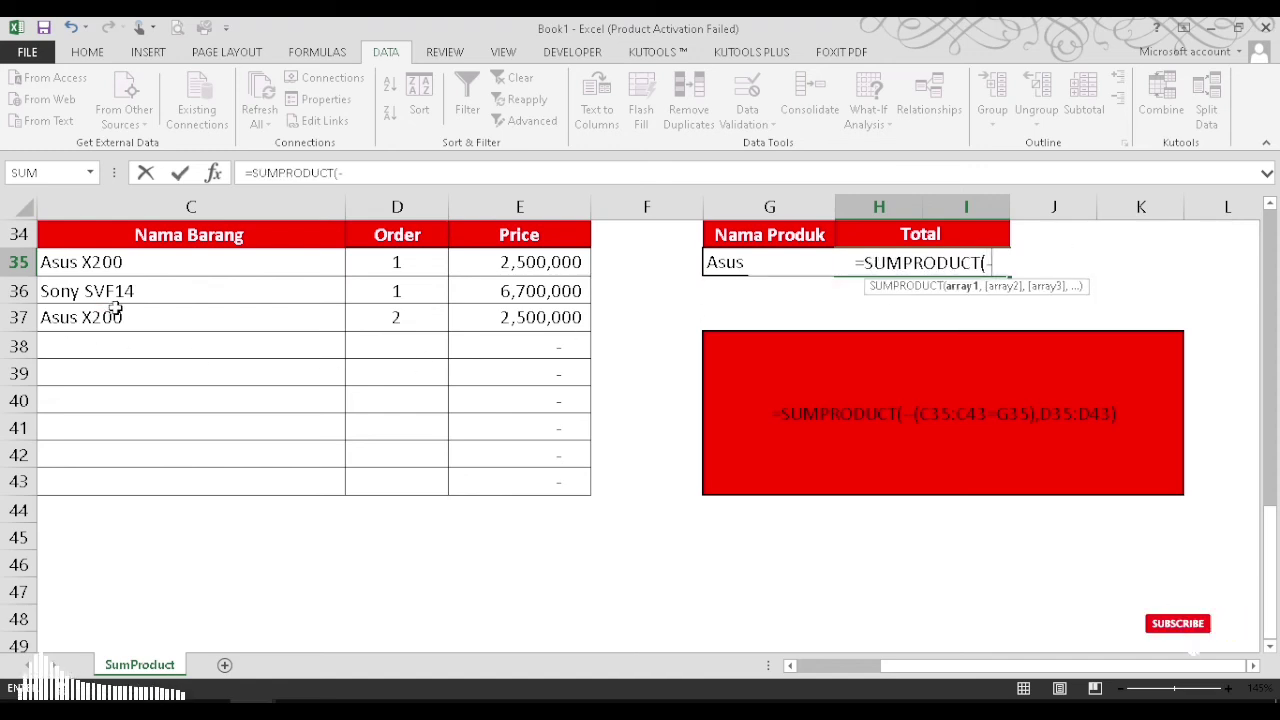
type("--")
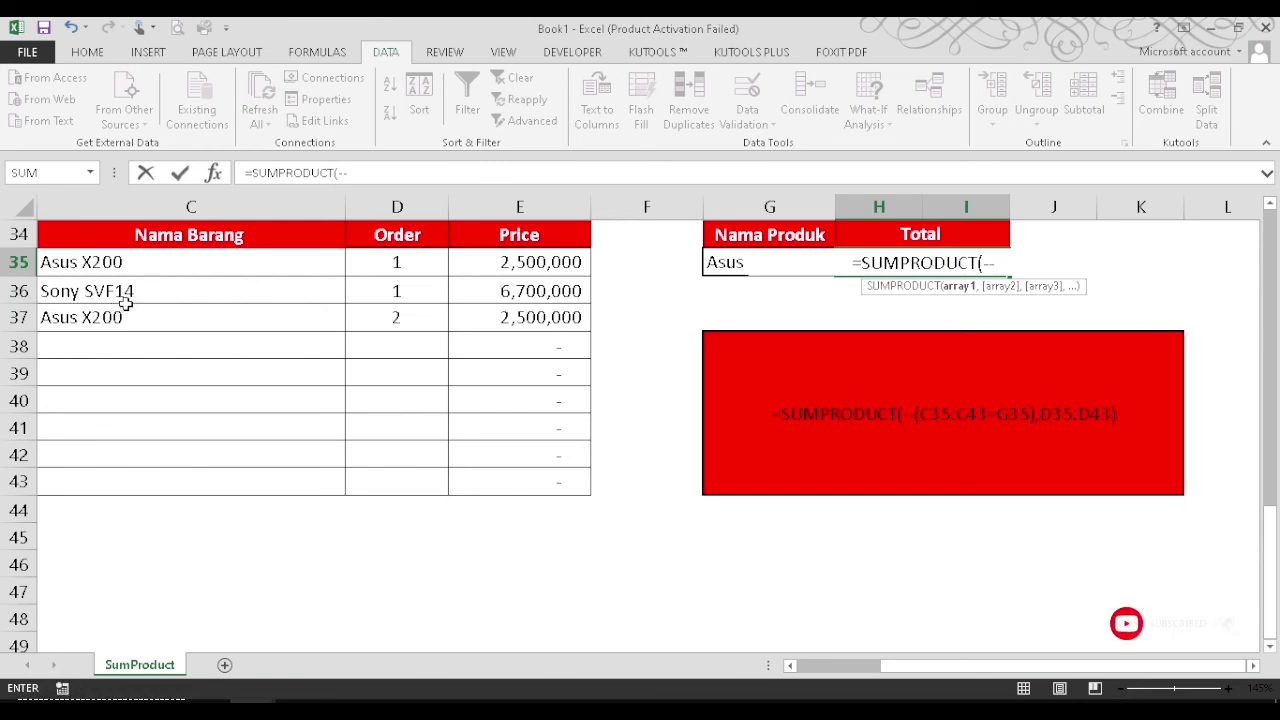
type("(")
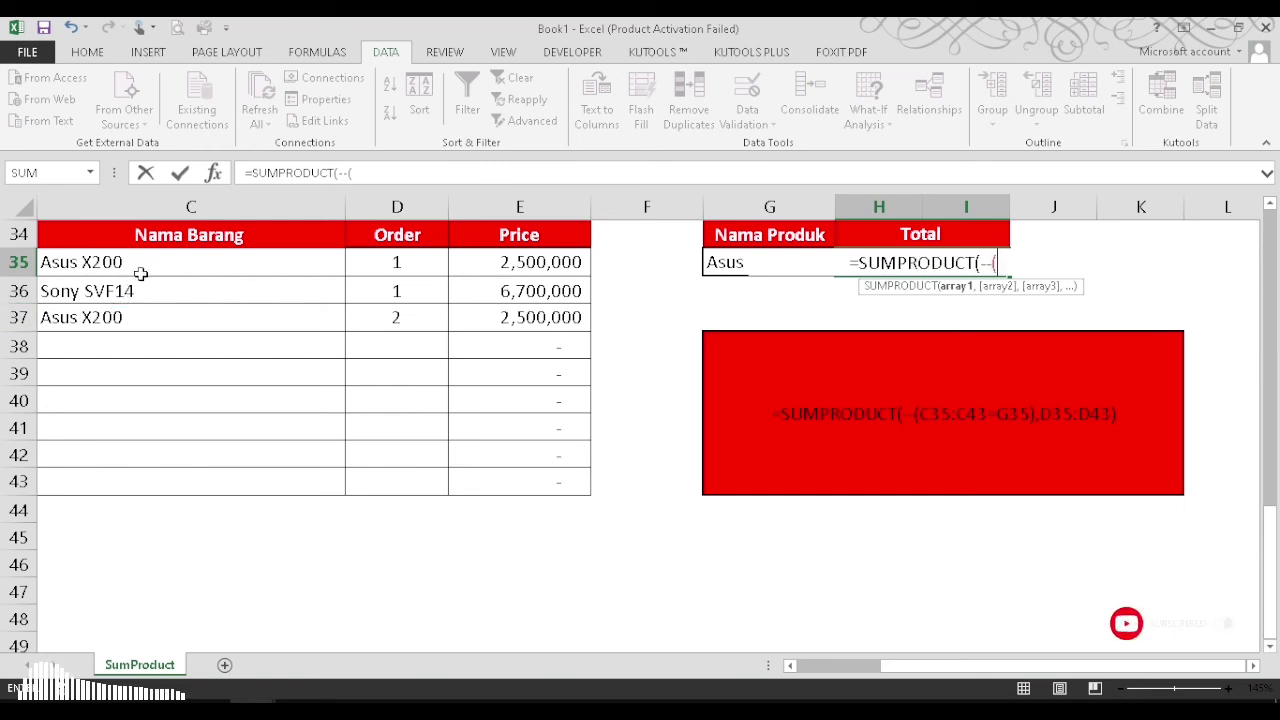
Step: Add the condition that the product names in C35:C43 equal G35 as the formula's first array
scroll(140, 273, "up", 1)
left_click_drag(132, 340, 157, 563)
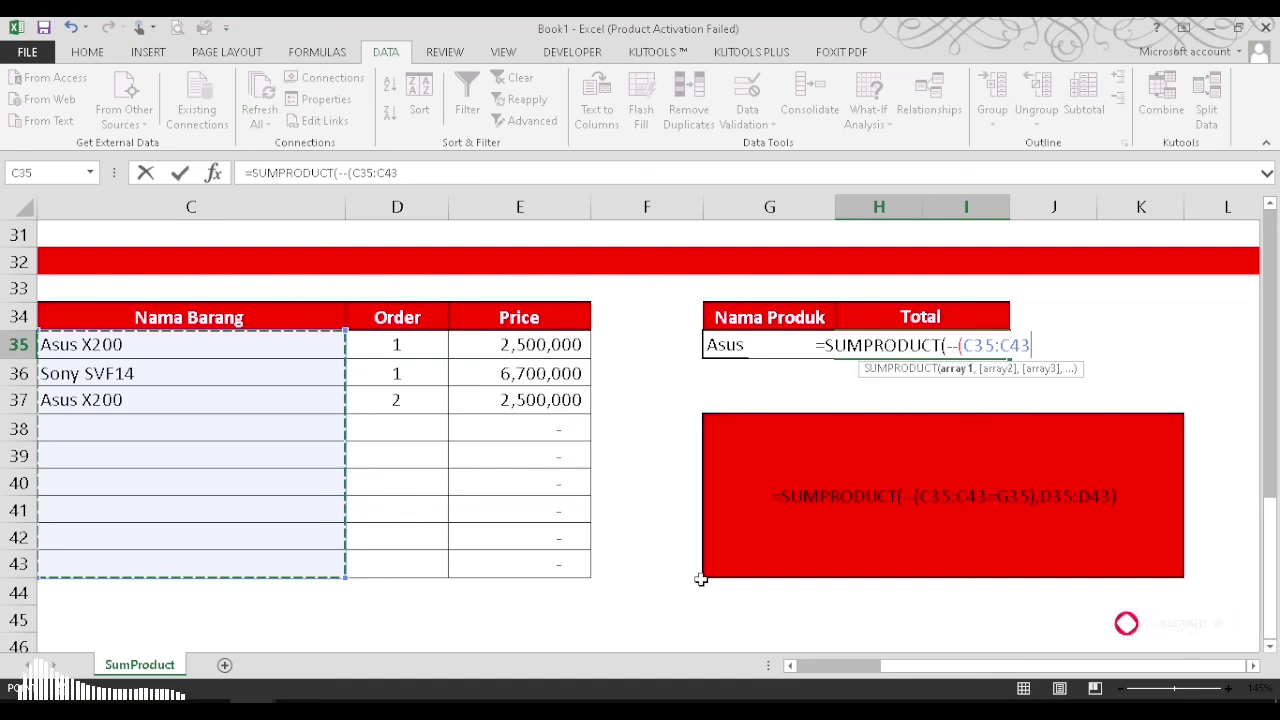
type("=")
left_click(718, 350)
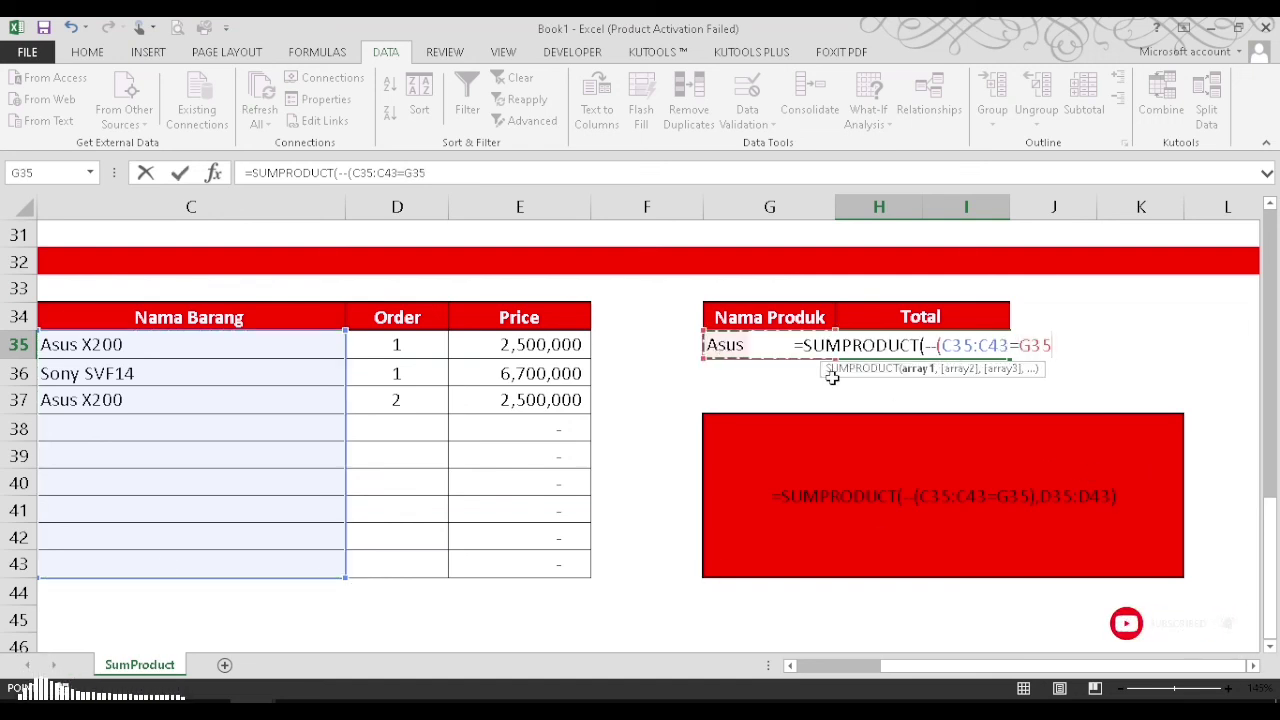
type("),")
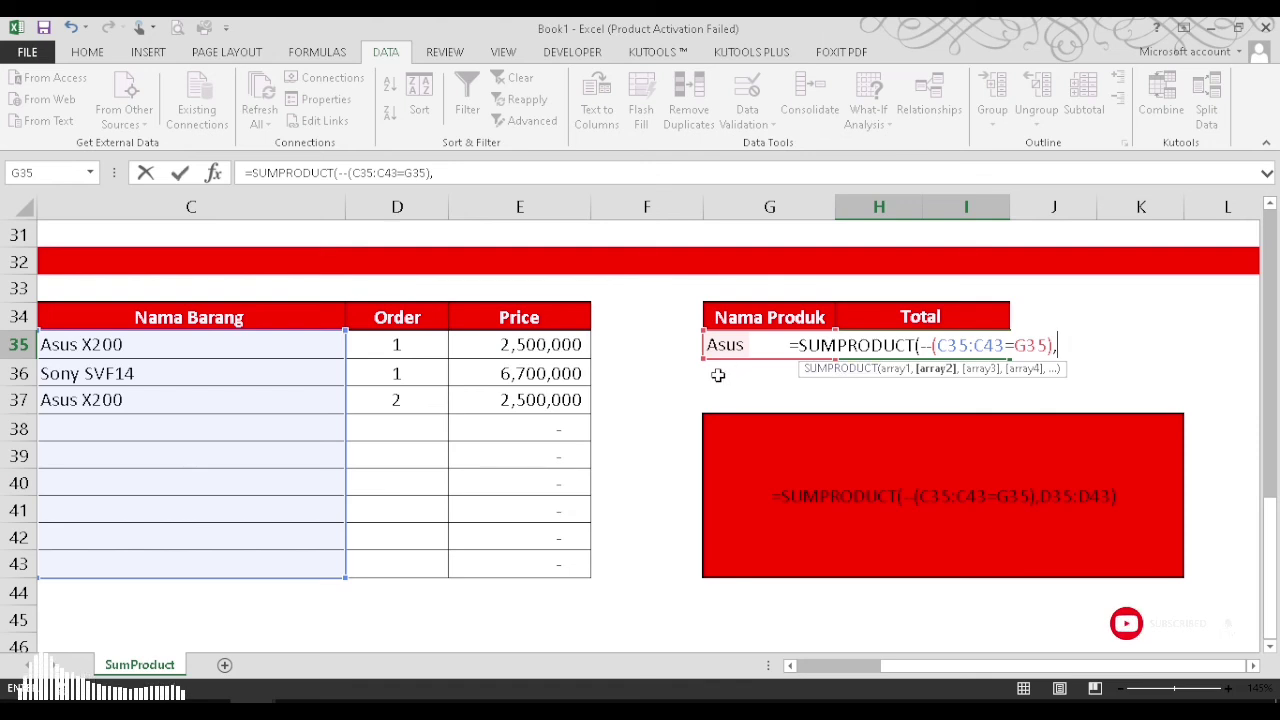
Step: Complete the H35 formula with the order range D35:D43 as the second array and check the entered formula
left_click_drag(377, 340, 391, 566)
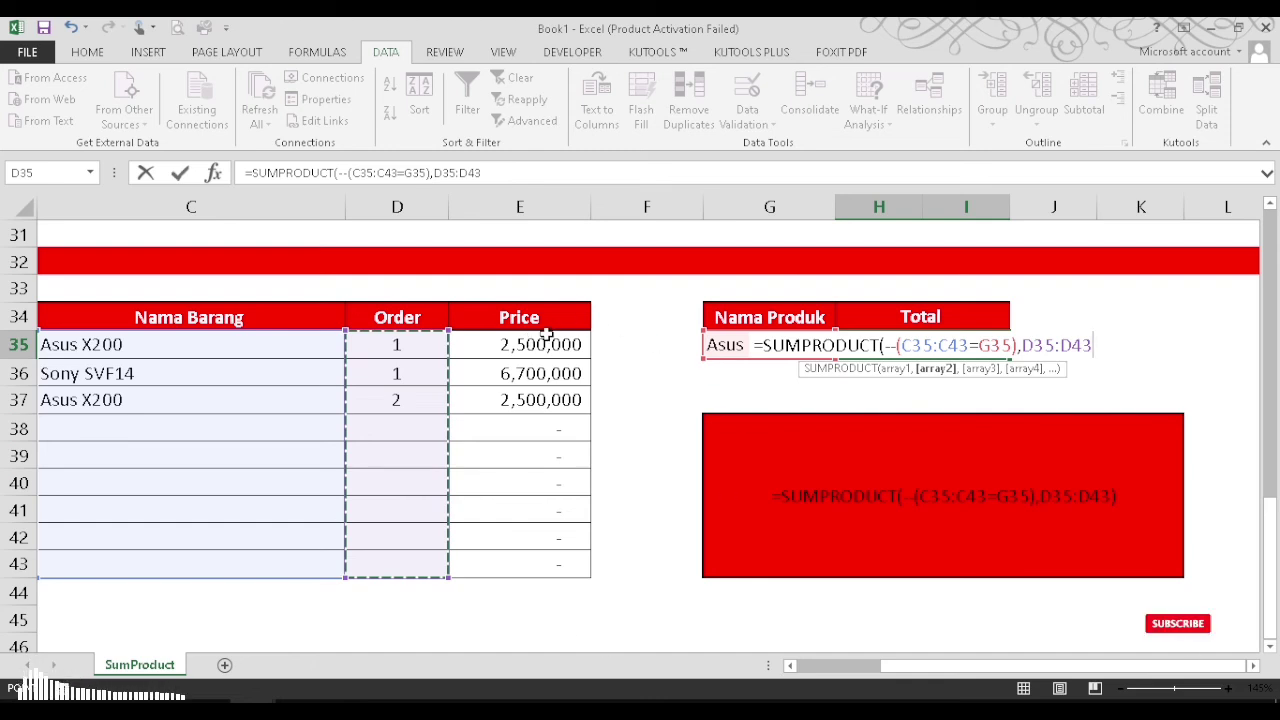
key("Return")
key("Return")
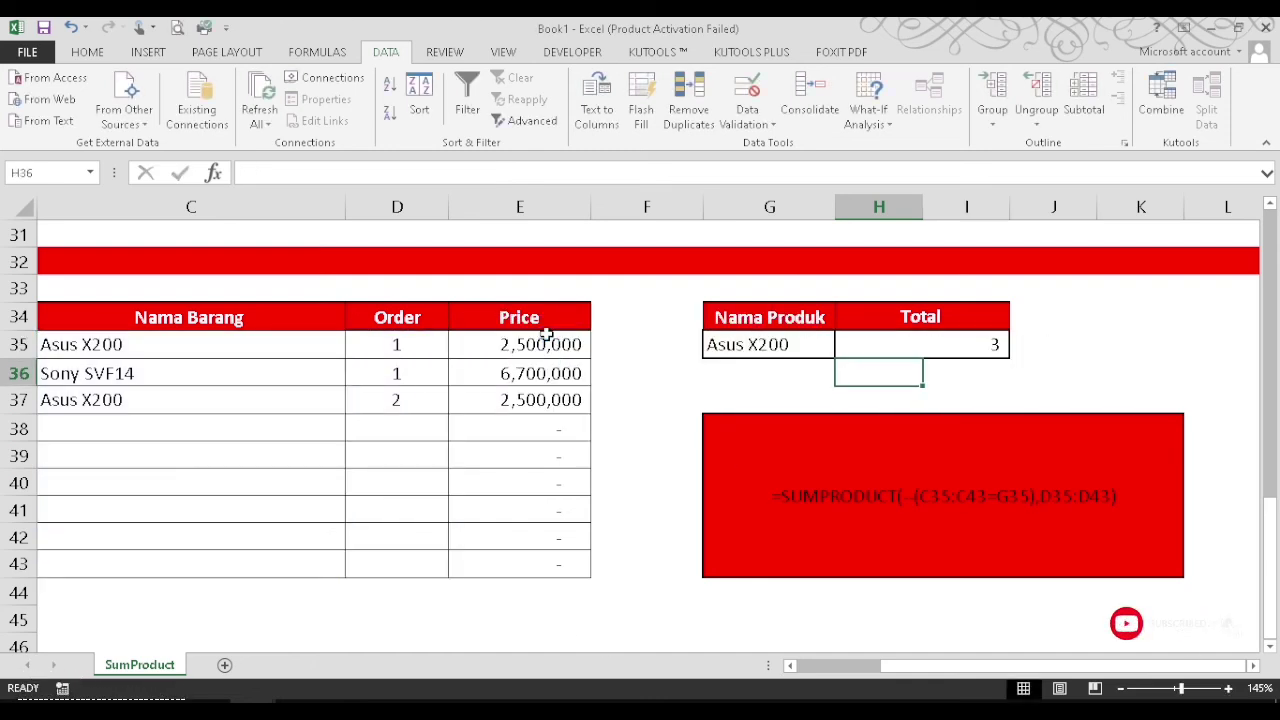
left_click(977, 348)
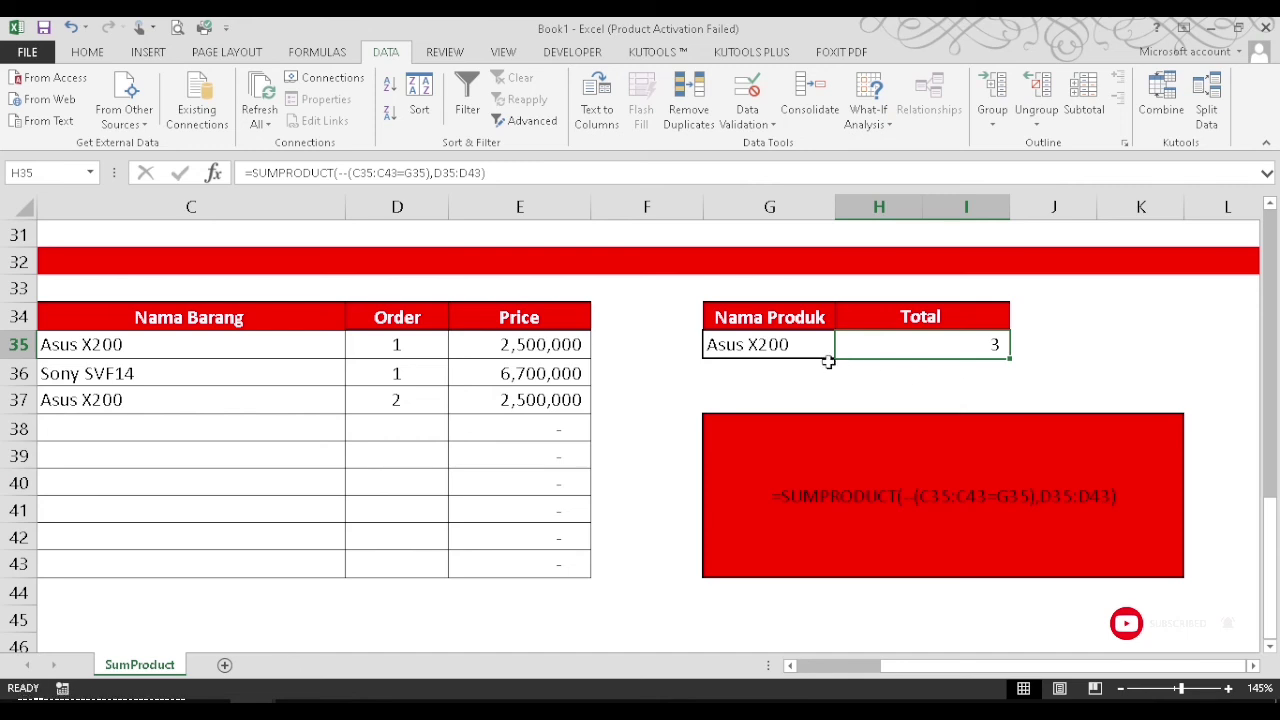
Step: Enter 9/2021 as the date in B38 and the value 3 in B39 of the lower order table
left_click(794, 341)
scroll(628, 632, "left", 2)
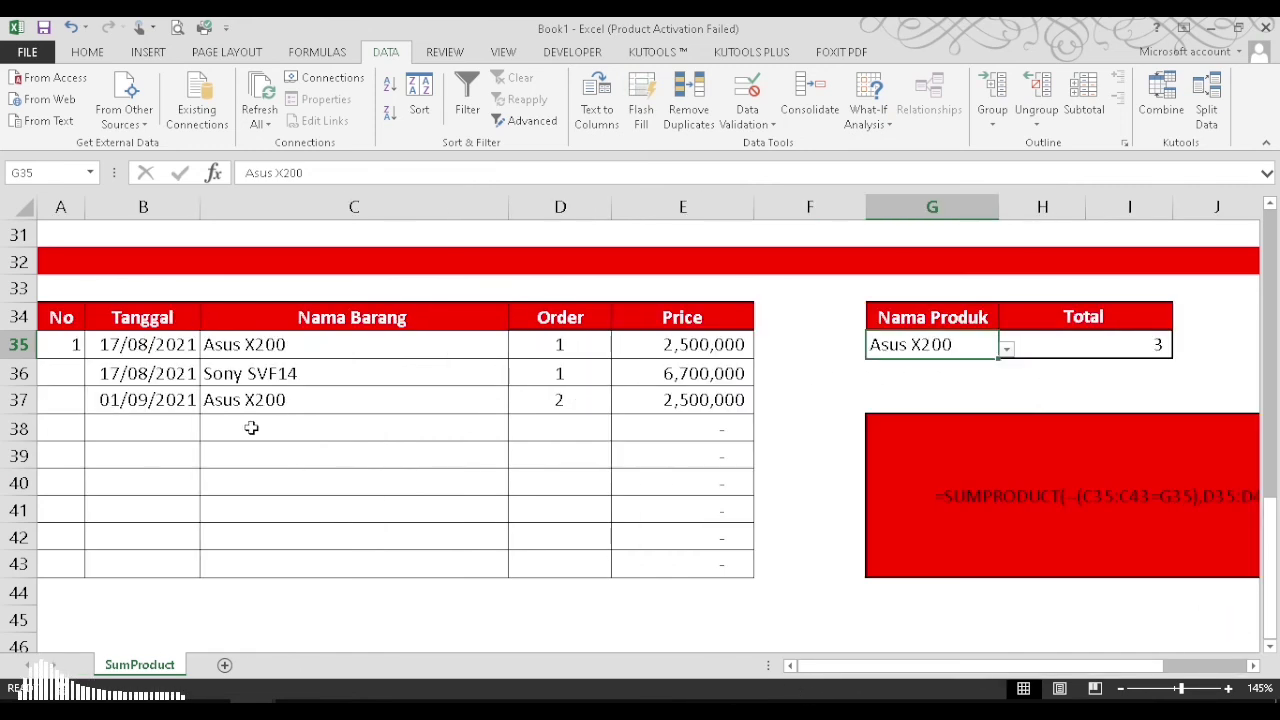
left_click(146, 430)
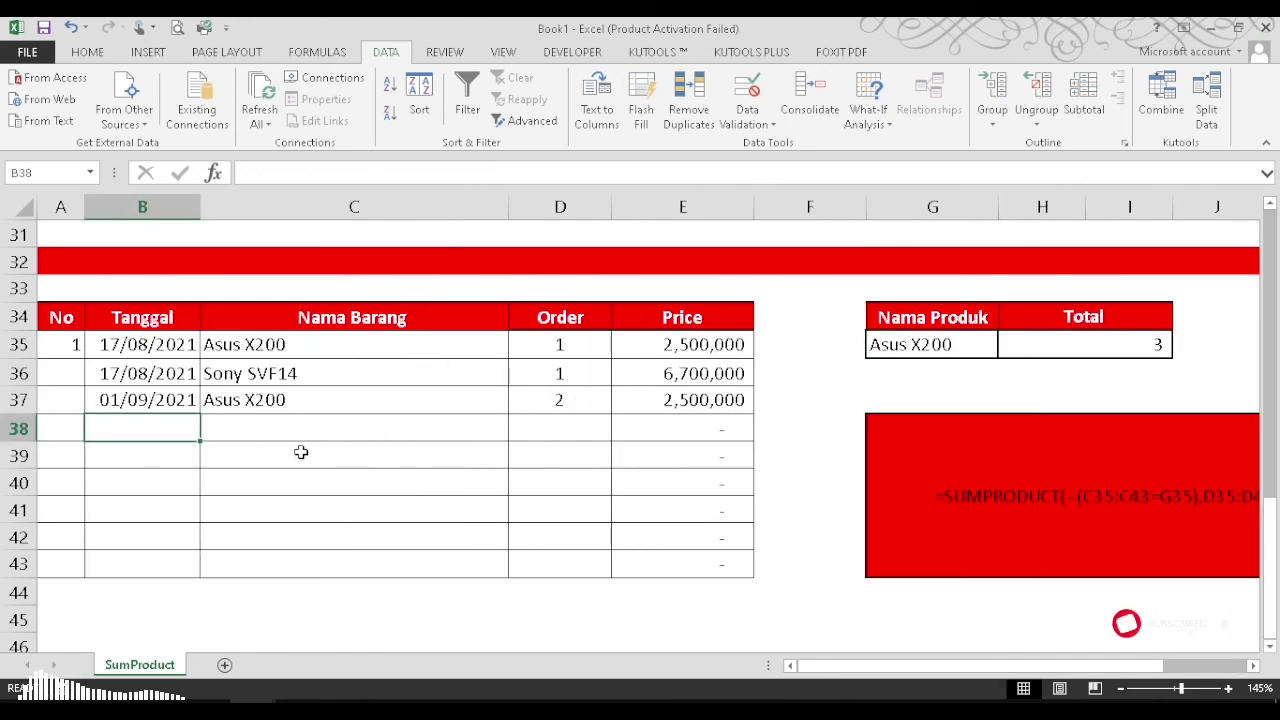
type("9/")
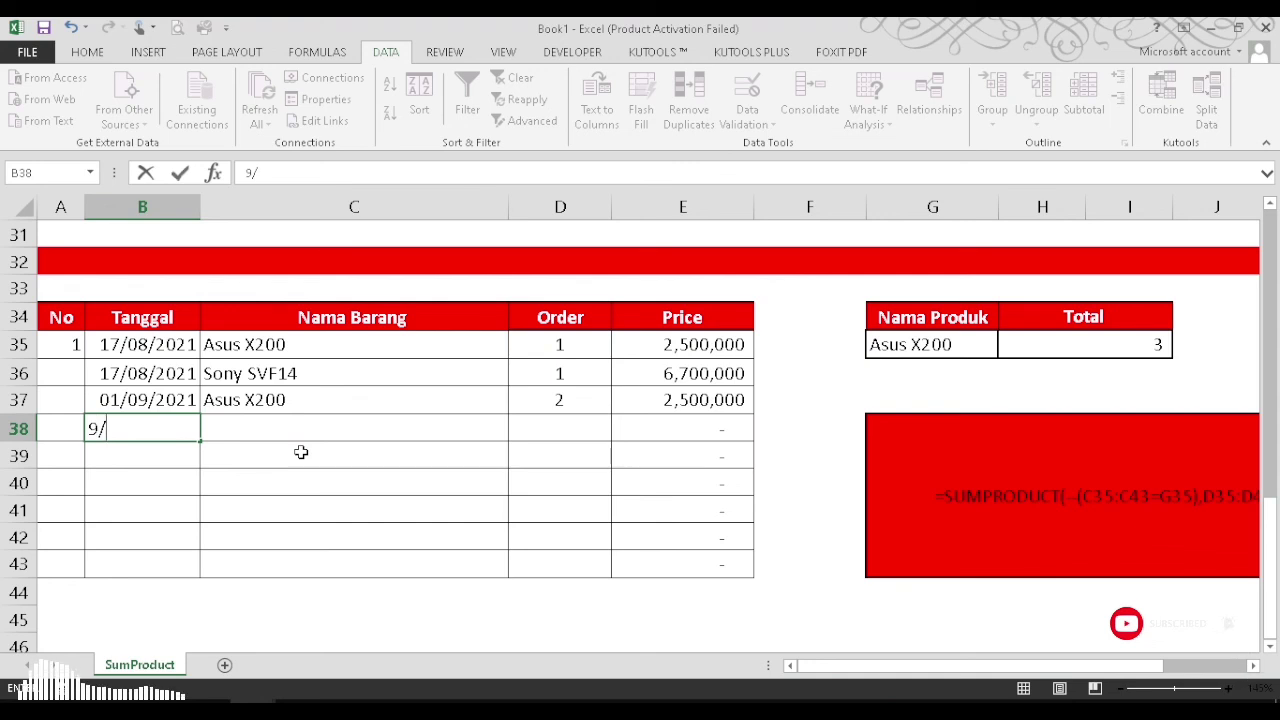
type("2021")
key("Return")
type("3")
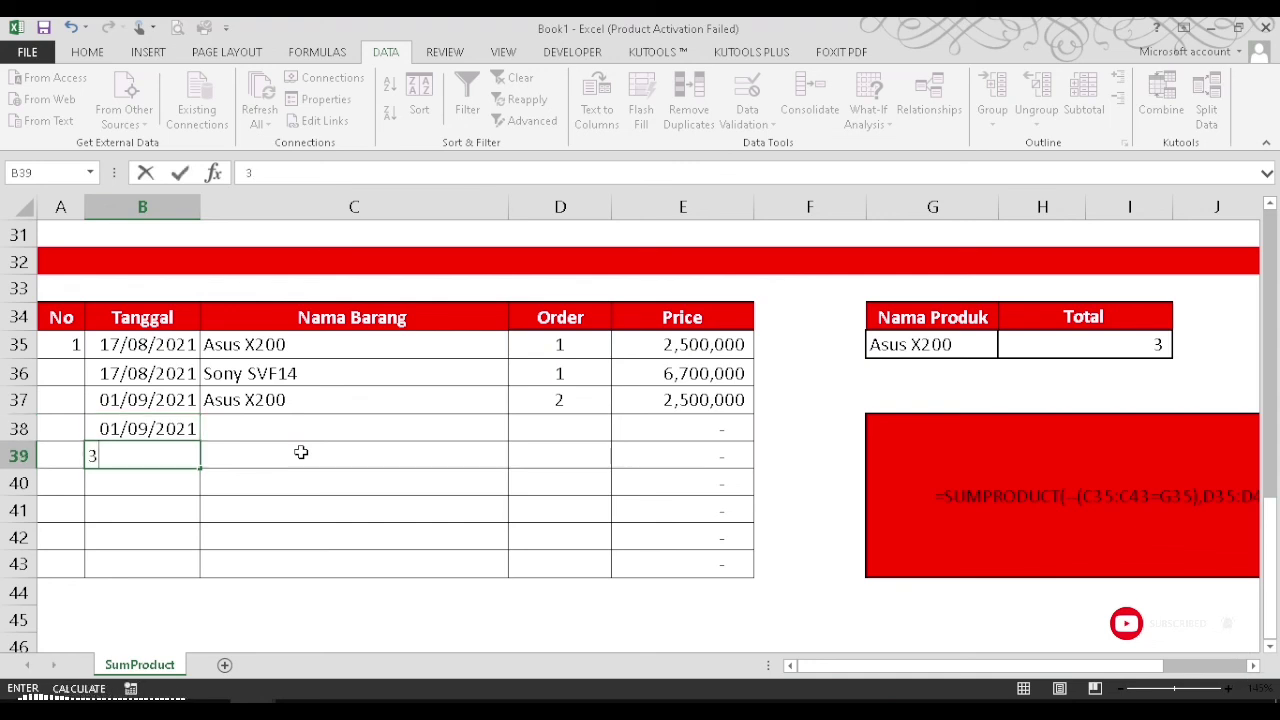
Step: Fill in the order in row 38 with the date 9/25/2021, the product Asus X200 and an order quantity of 5
left_click(148, 428)
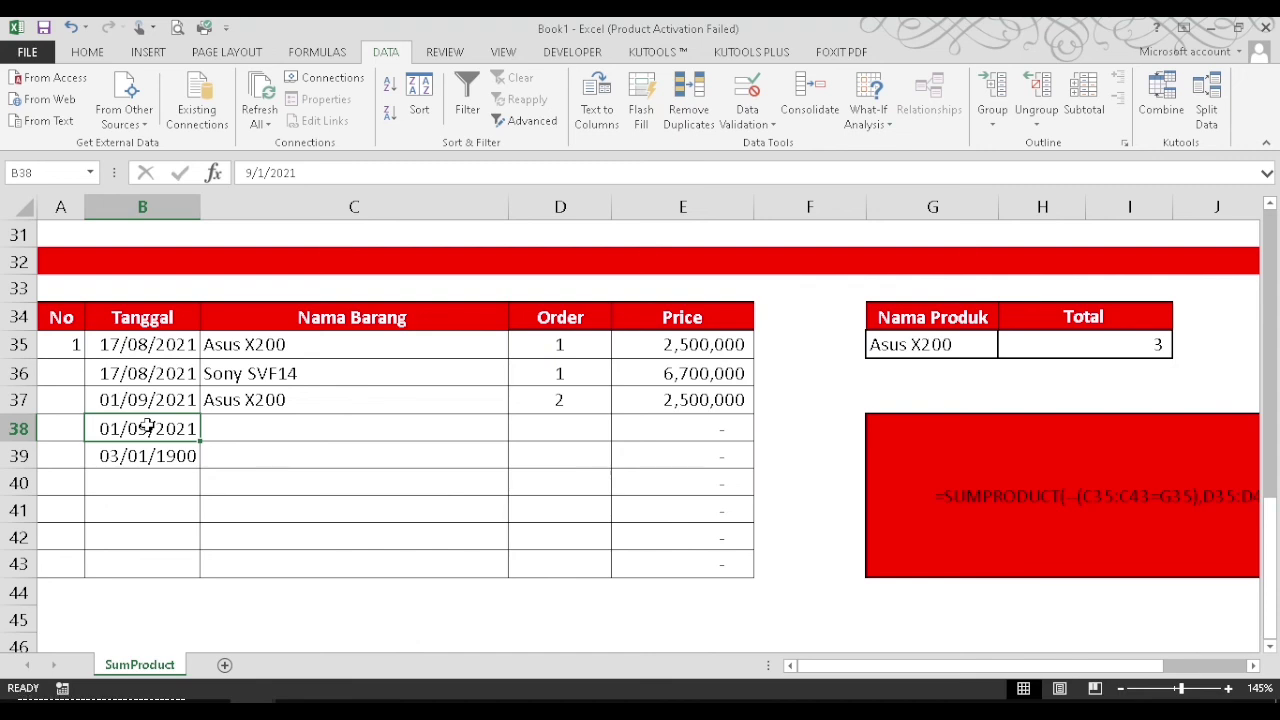
type("9/")
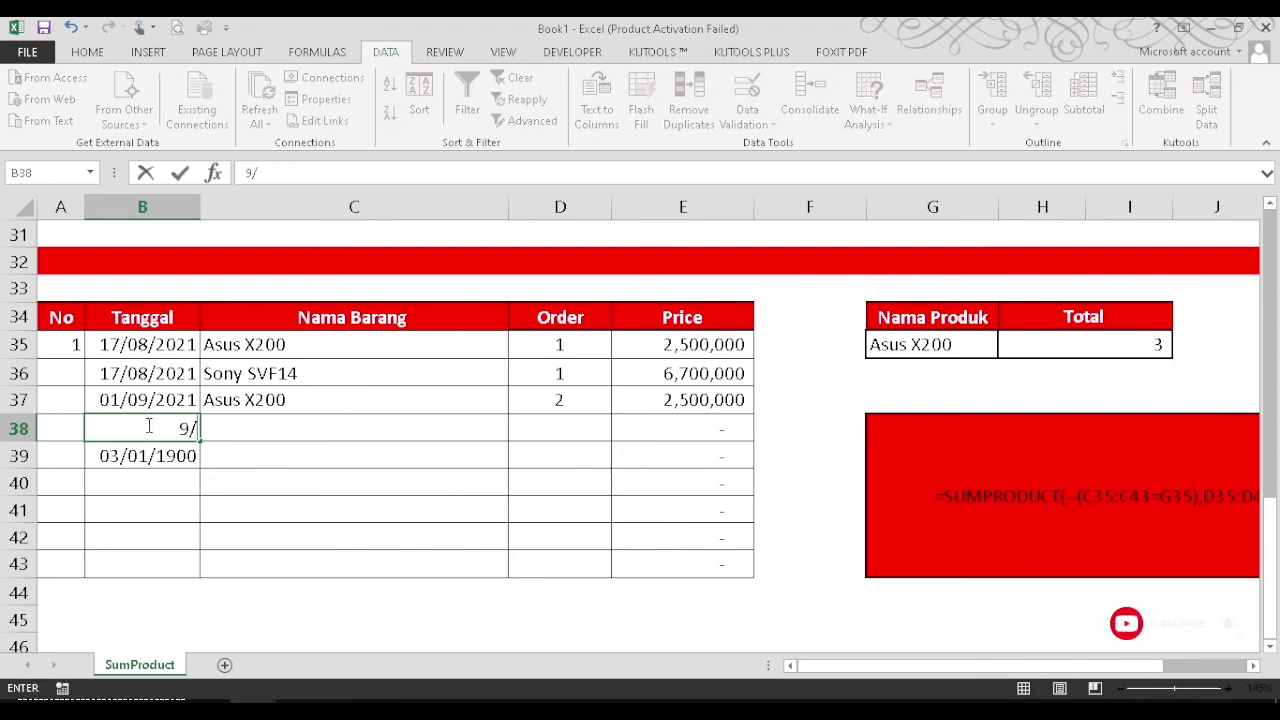
type("25/2021")
key("Tab")
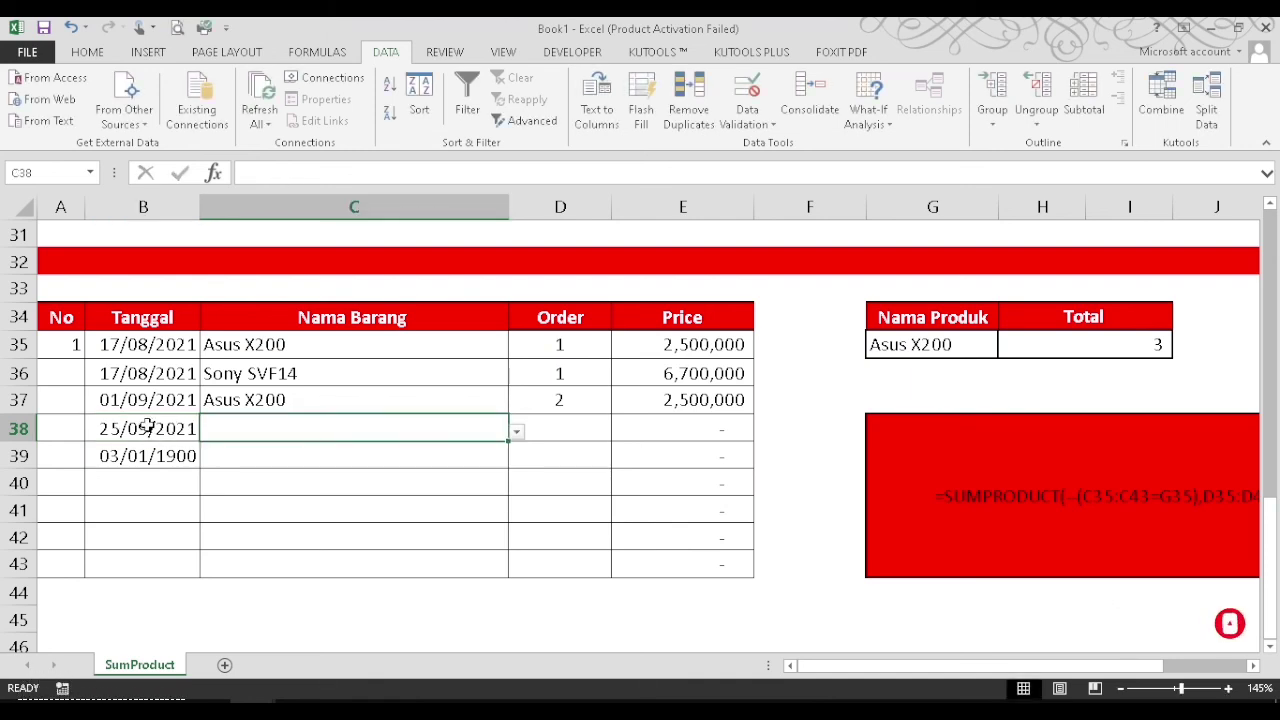
left_click(517, 432)
left_click(305, 450)
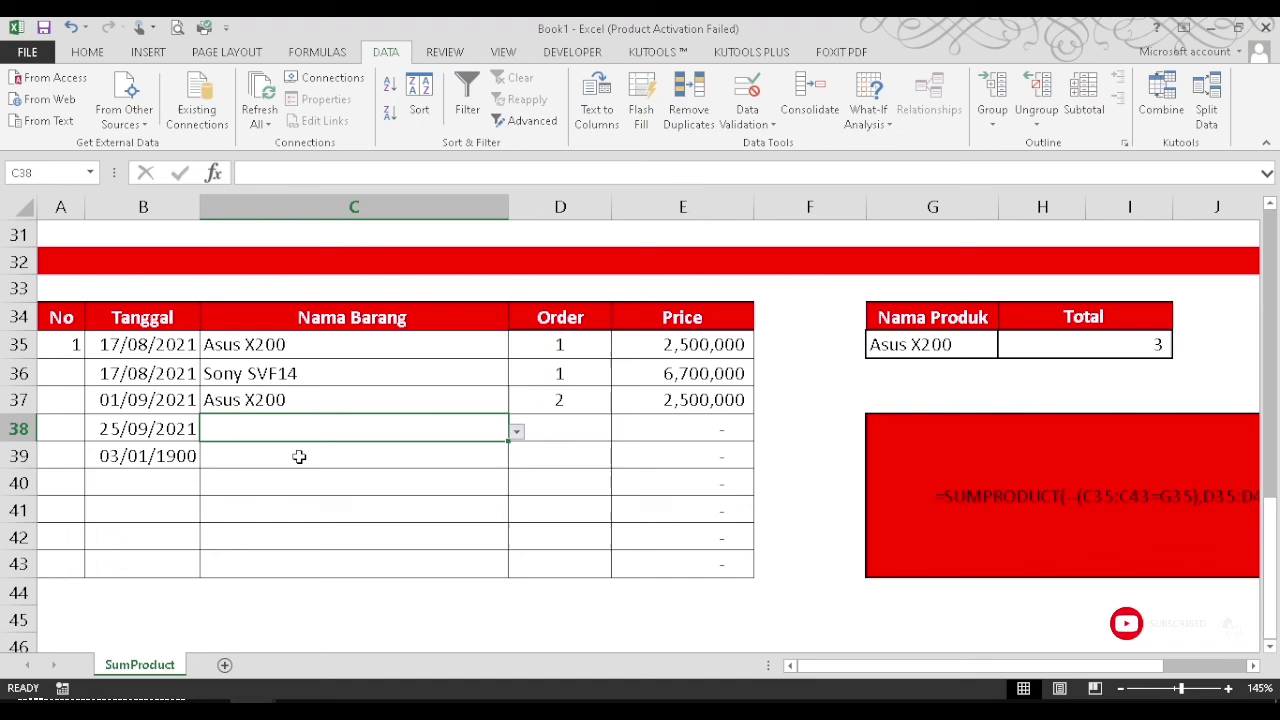
left_click(579, 433)
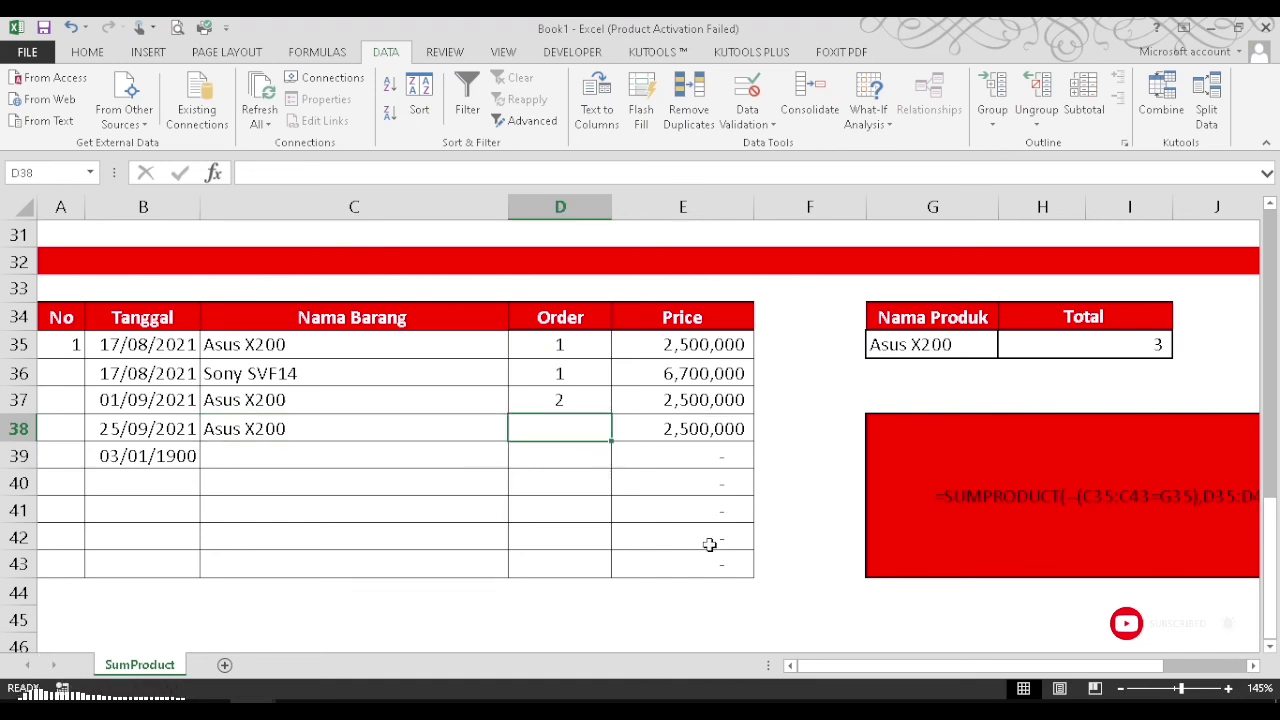
type("5")
key("Return")
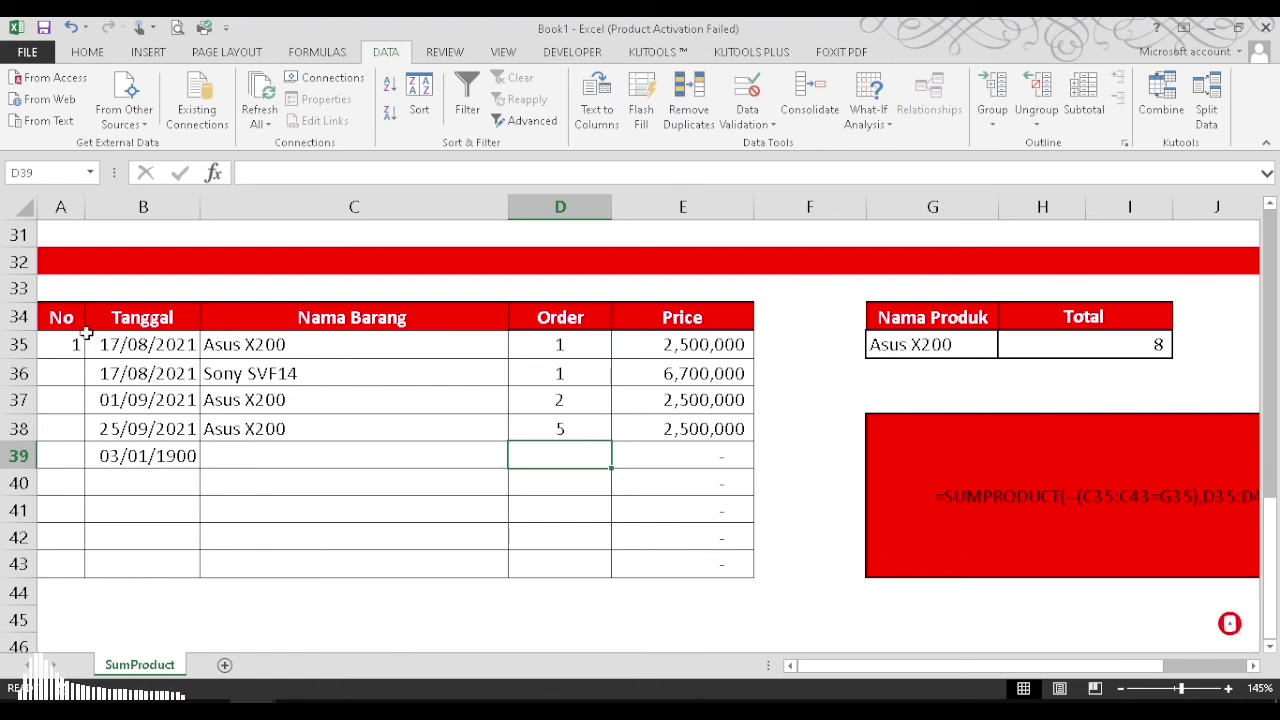
Step: Review the dates in B35:B37 and the order quantities in D35:D37 of the lower table
left_click_drag(120, 347, 111, 402)
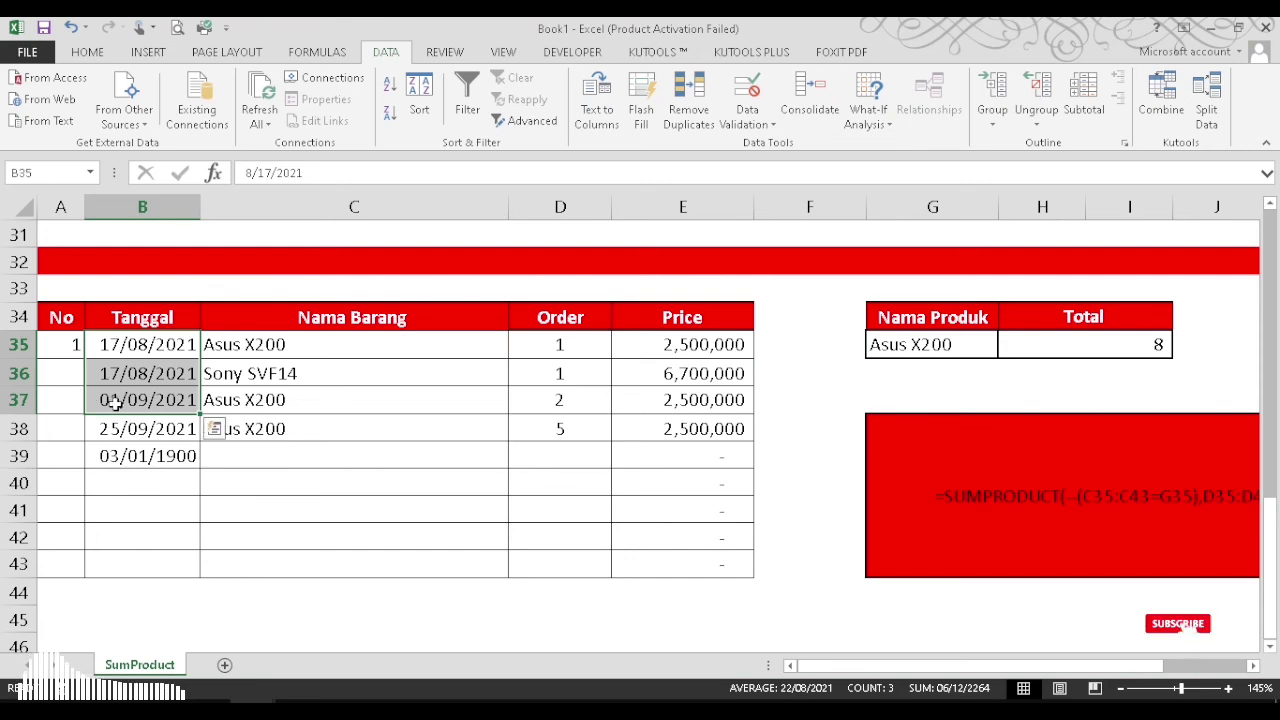
left_click(568, 344)
left_click_drag(568, 344, 533, 399)
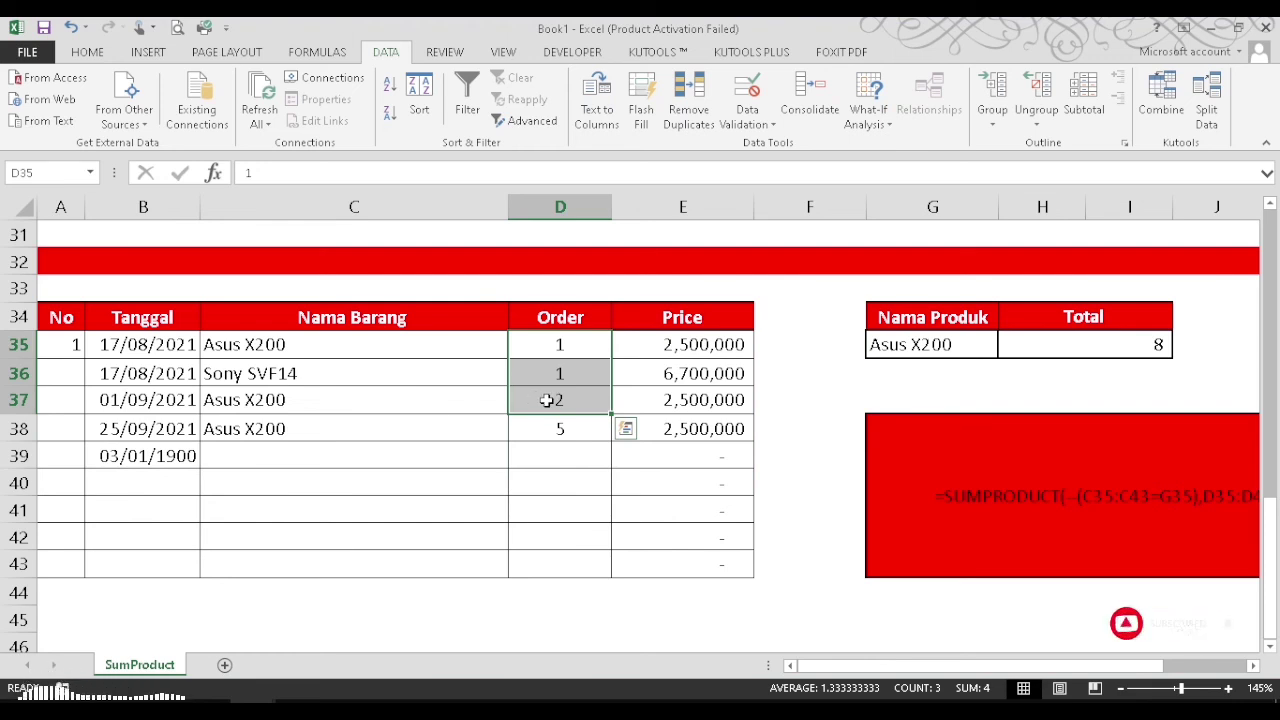
scroll(556, 395, "up", 1)
left_click(590, 362)
left_click(822, 321)
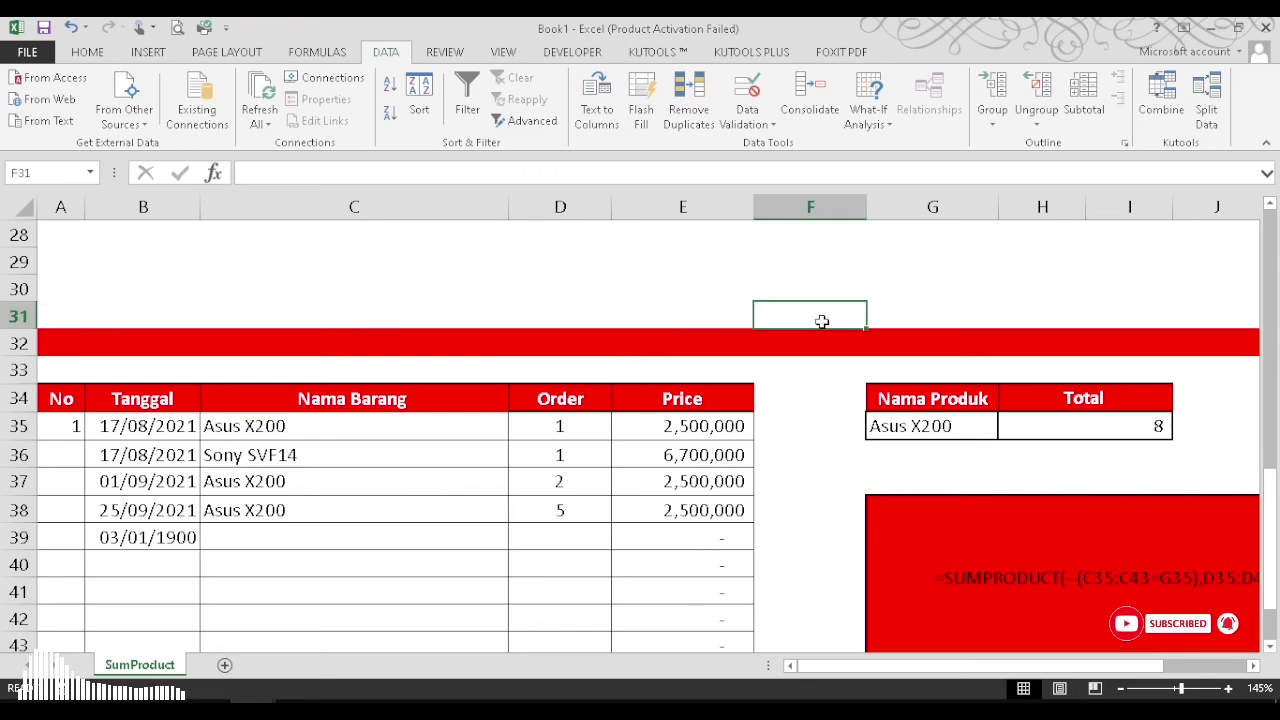